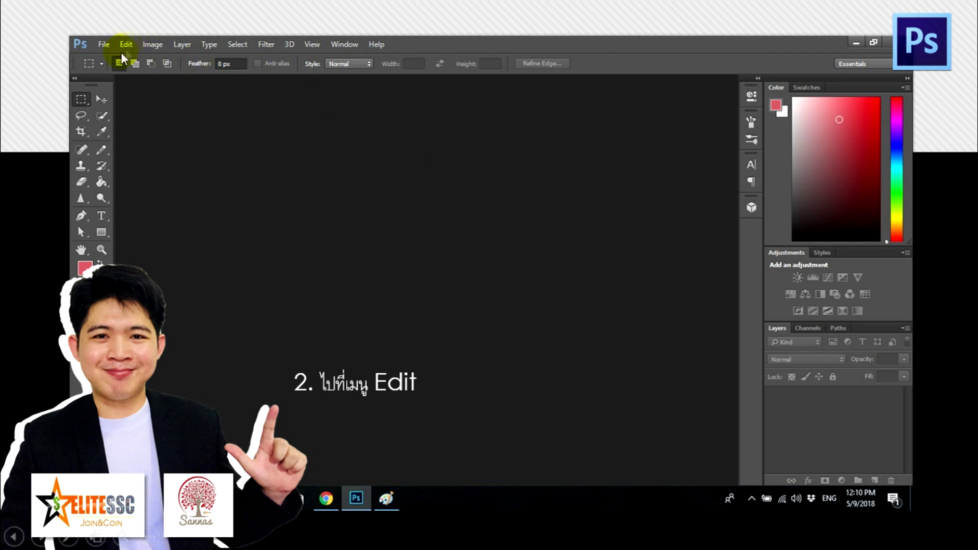
Open the Performance page of Edit > Preferences, where History States currently reads 20
mouse_move(127, 77)
left_mouse_down()
mouse_move(410, 55)
mouse_move(120, 84)
left_mouse_up()
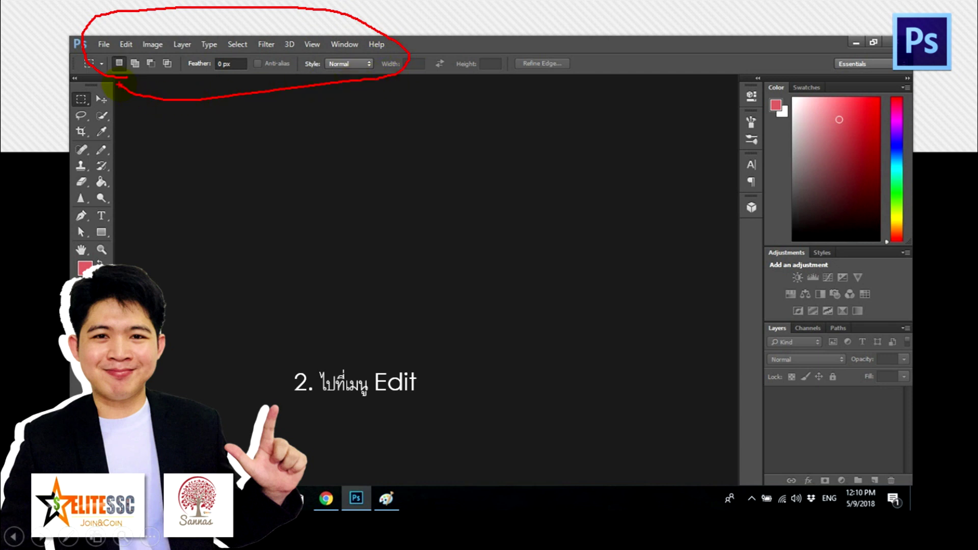
left_click_drag(118, 49, 131, 53)
left_click_drag(136, 45, 155, 32)
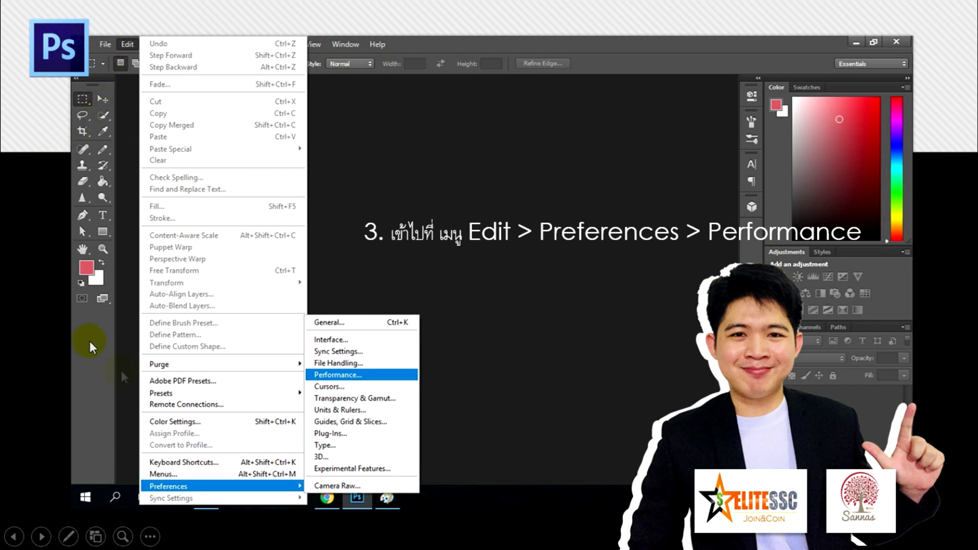
left_click_drag(148, 495, 199, 492)
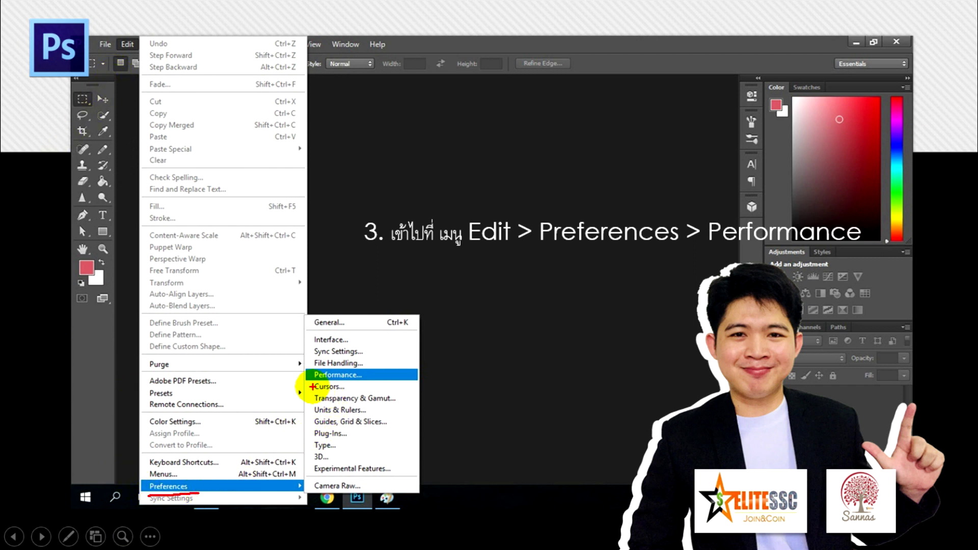
left_click_drag(313, 380, 355, 379)
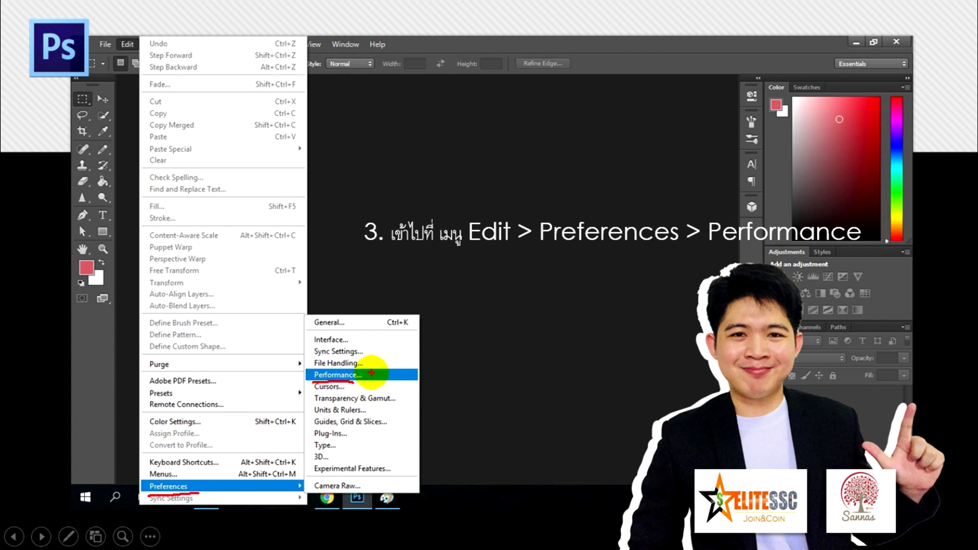
left_click_drag(371, 373, 413, 355)
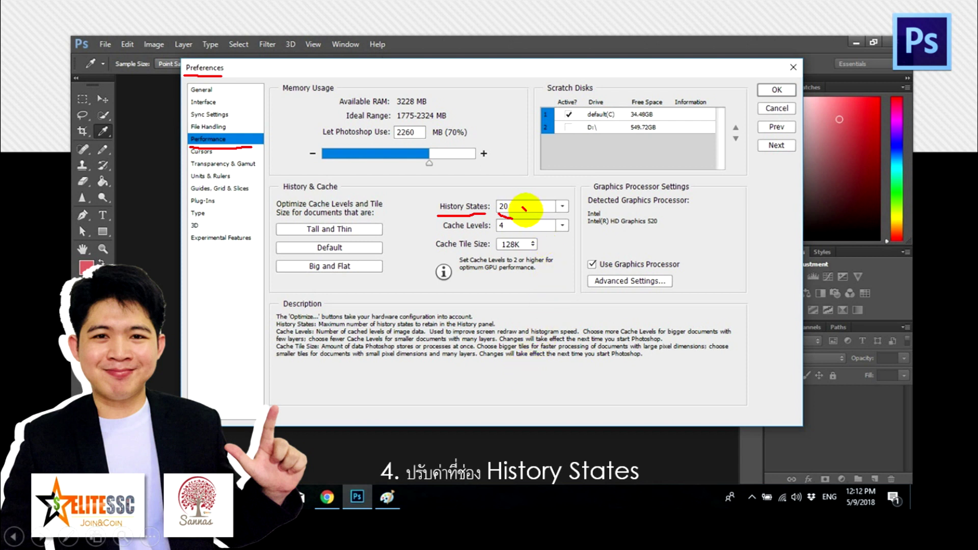
Accept the Performance preferences with OK and show the empty History panel in the workspace
left_click_drag(522, 204, 538, 193)
left_click_drag(589, 241, 594, 257)
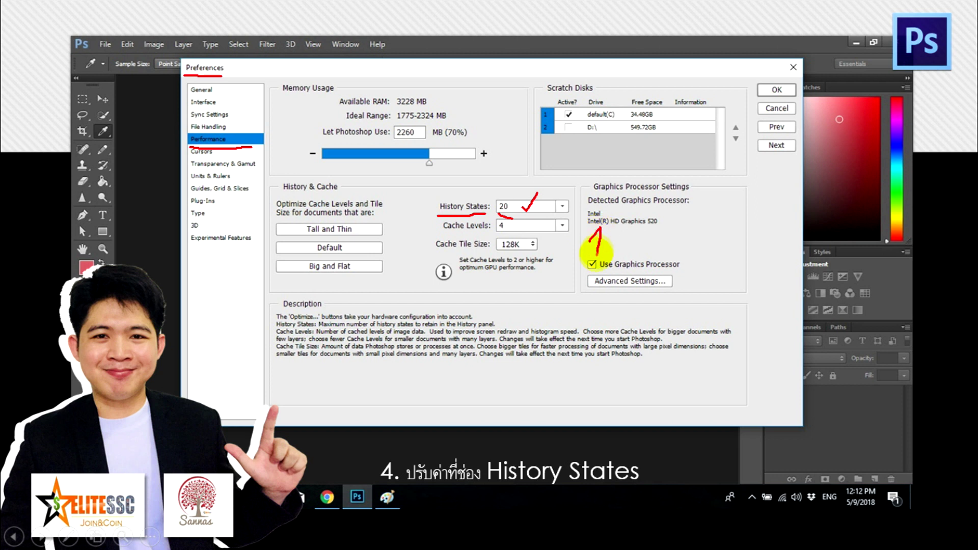
left_click_drag(618, 224, 622, 224)
mouse_move(680, 235)
left_mouse_down()
mouse_move(677, 251)
mouse_move(711, 264)
mouse_move(705, 237)
left_mouse_up()
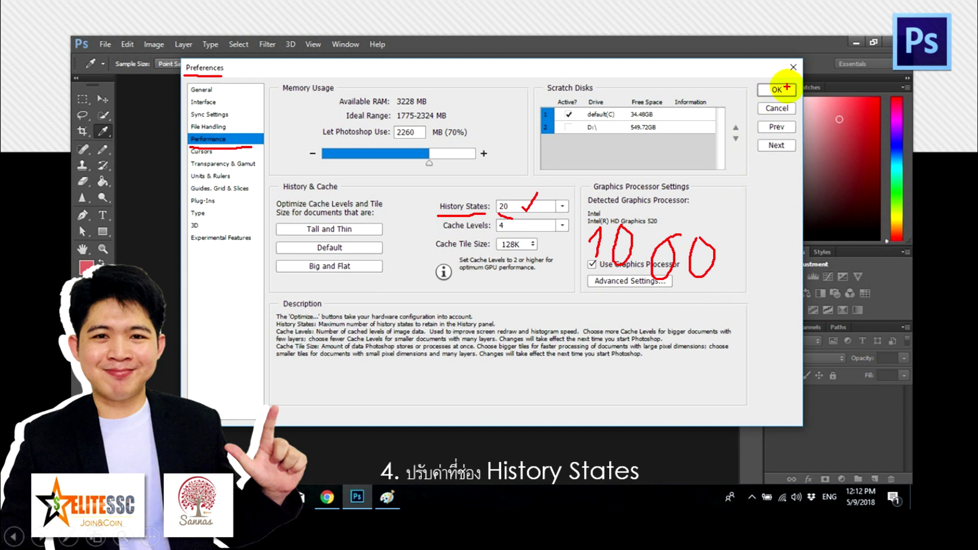
left_click_drag(787, 88, 800, 78)
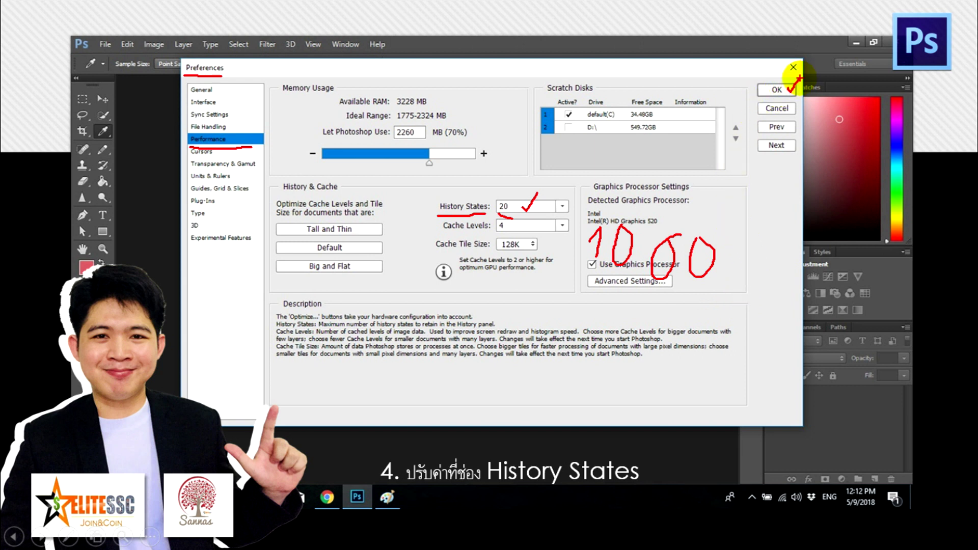
key("Escape")
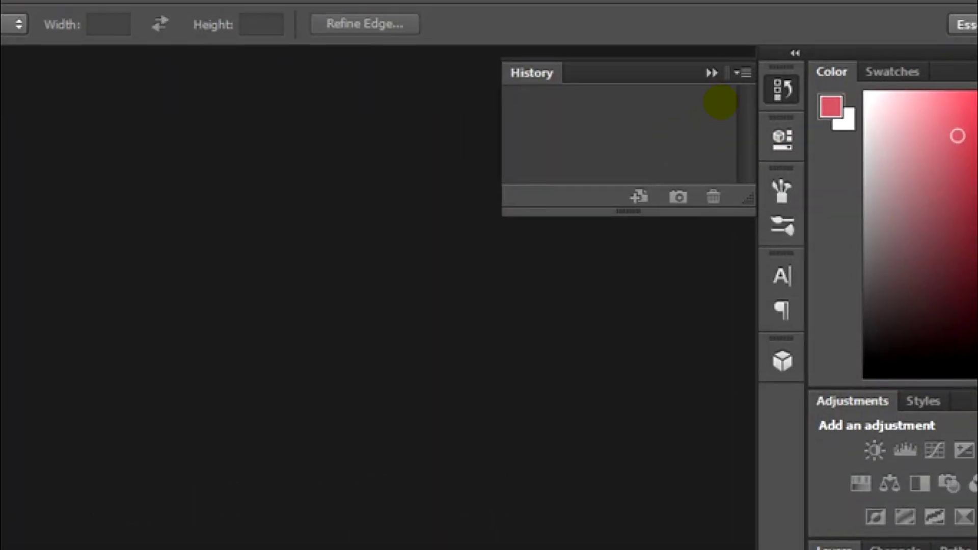
left_click_drag(802, 51, 820, 61)
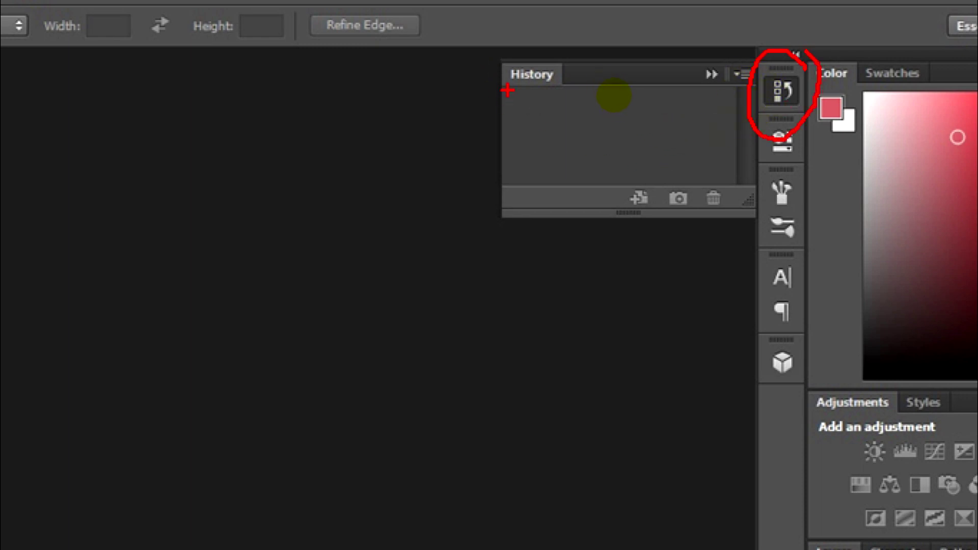
left_click_drag(537, 95, 582, 94)
left_click_drag(572, 122, 677, 128)
left_click_drag(566, 156, 646, 161)
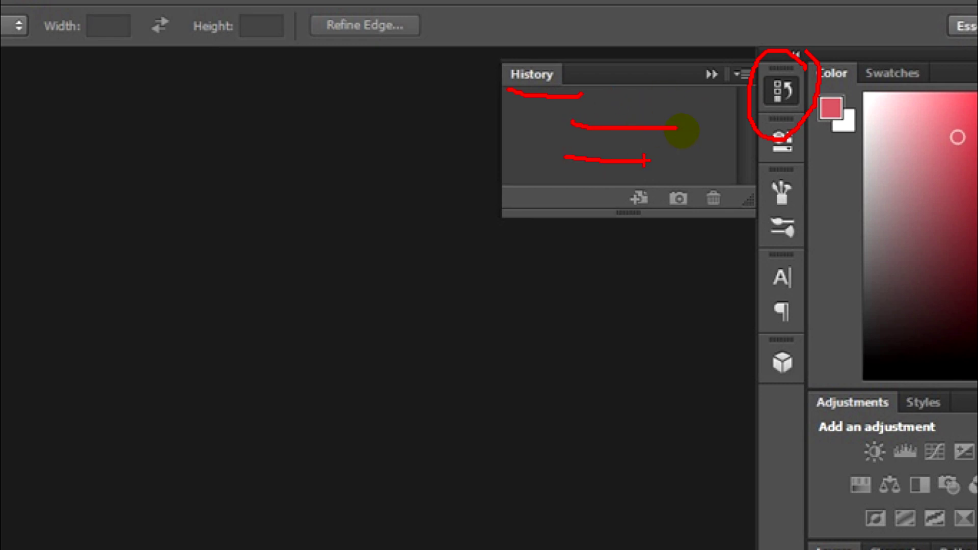
left_click_drag(560, 189, 647, 185)
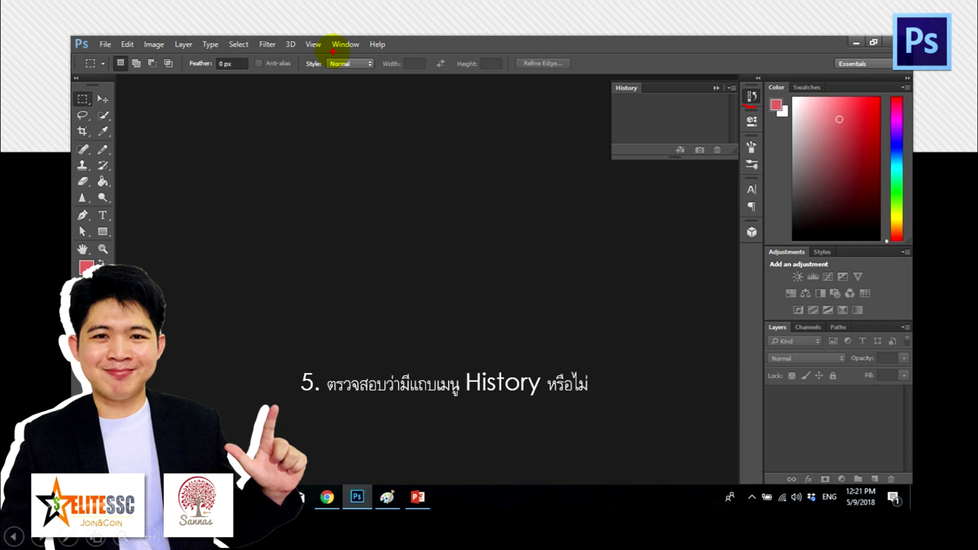
Create a new Untitled-1 document and sketch a red smiling face with pencil strokes
left_click_drag(332, 51, 357, 52)
left_click_drag(365, 43, 385, 35)
key("e")
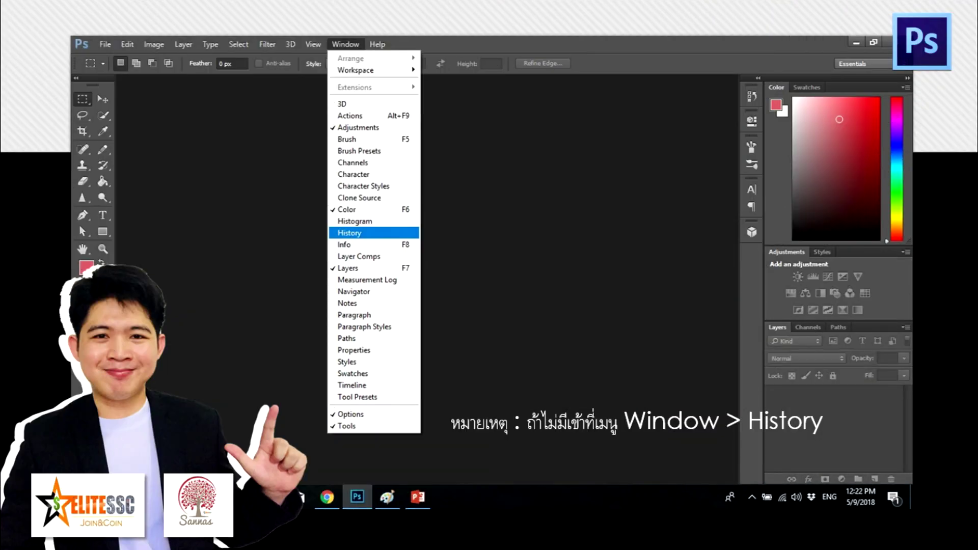
left_click_drag(339, 238, 398, 228)
left_click_drag(562, 107, 564, 105)
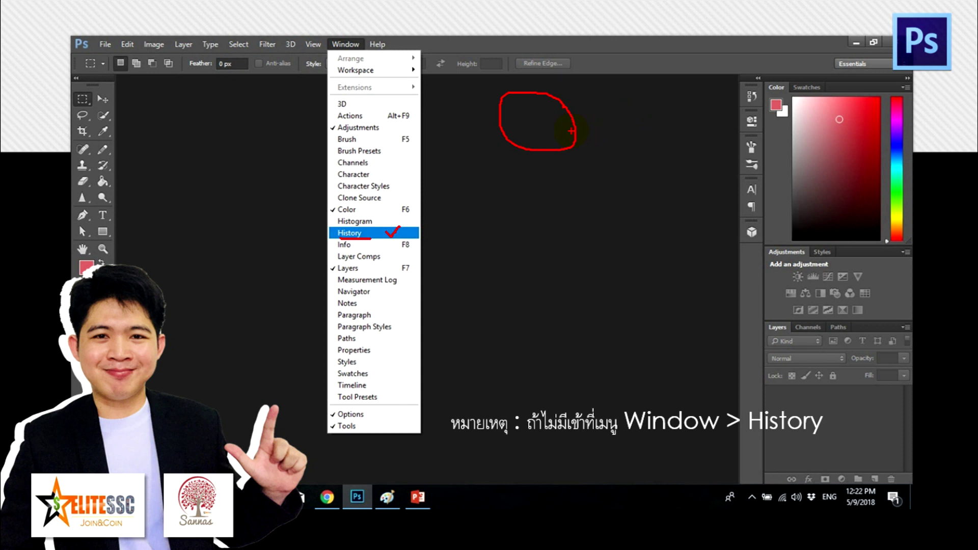
left_click_drag(556, 125, 568, 120)
mouse_move(684, 107)
left_mouse_down()
mouse_move(728, 141)
mouse_move(704, 136)
mouse_move(725, 142)
mouse_move(720, 110)
mouse_move(705, 135)
left_mouse_up()
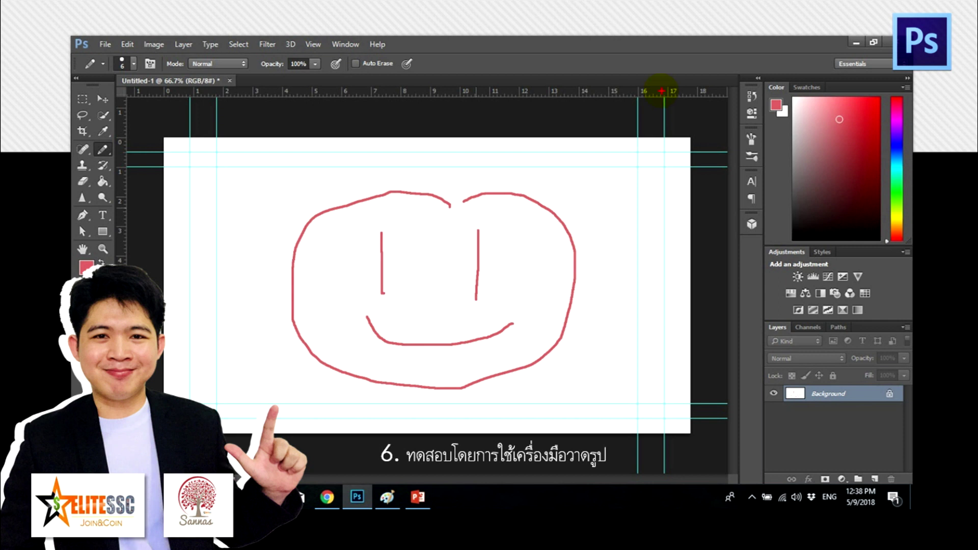
left_click_drag(589, 218, 279, 286)
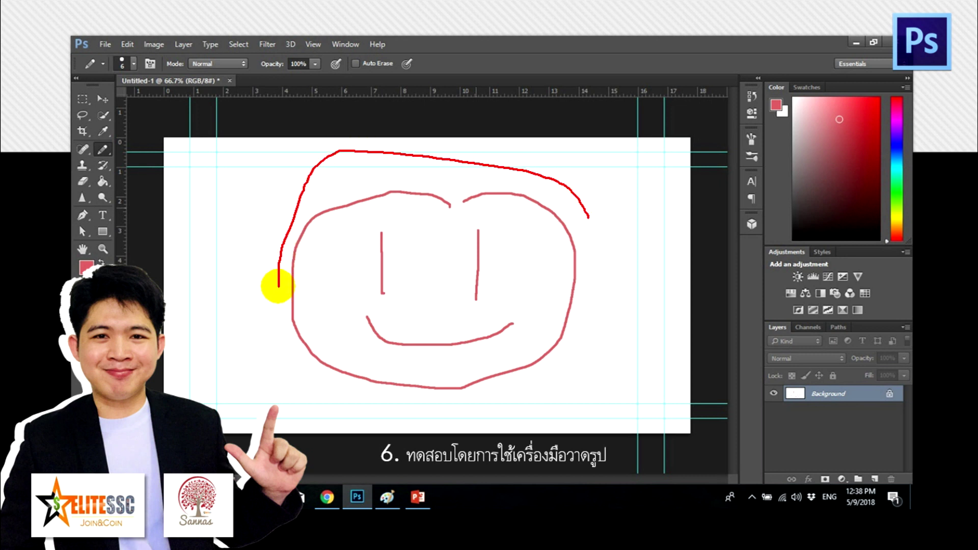
left_click_drag(279, 287, 585, 200)
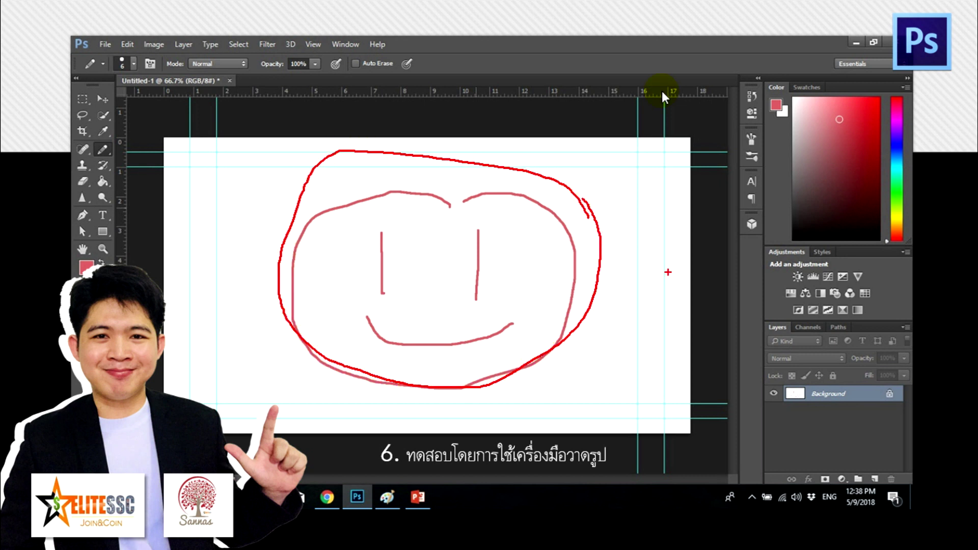
key("ctrl+z")
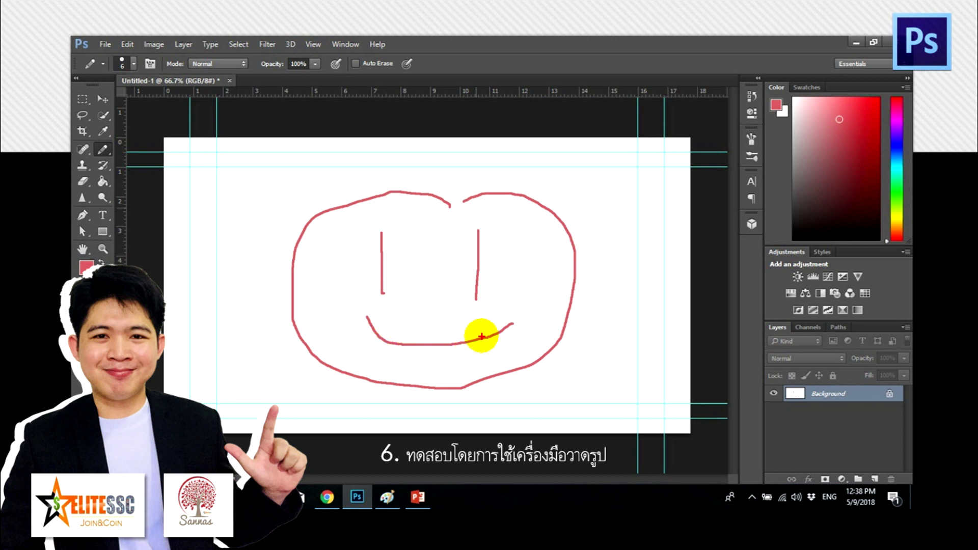
mouse_move(523, 321)
left_mouse_down()
mouse_move(374, 290)
mouse_move(410, 345)
mouse_move(528, 316)
left_mouse_up()
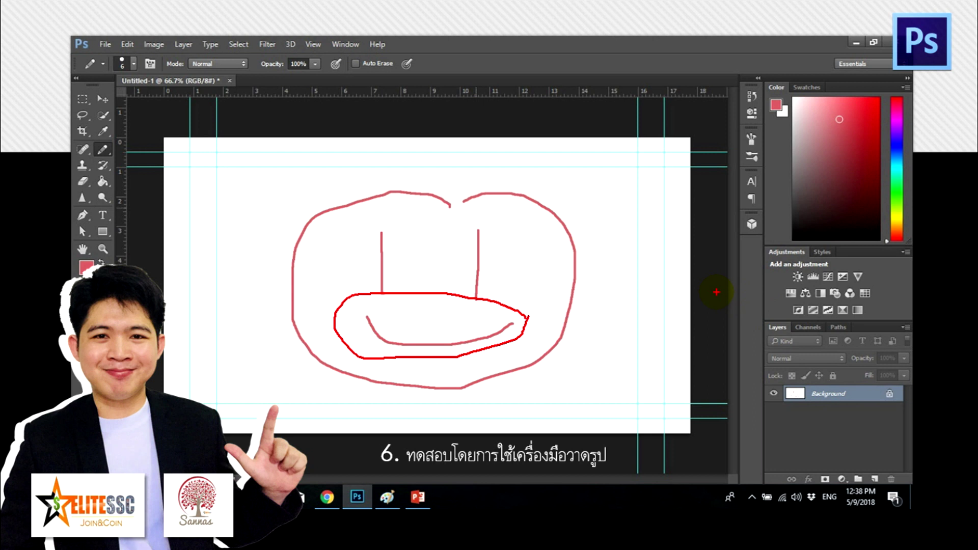
key("ctrl+z")
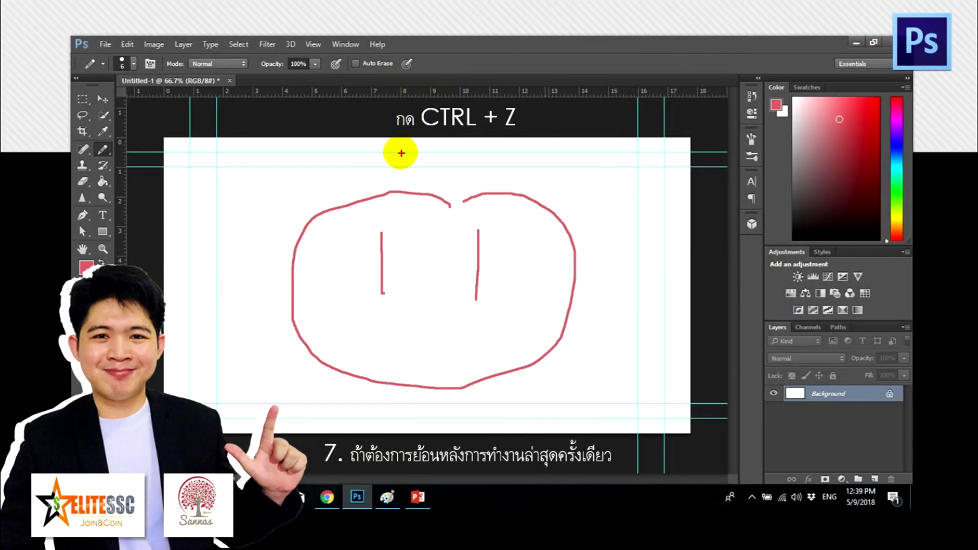
Undo the most recent pencil stroke with Ctrl+Z, leaving the face outline and eyes
left_click_drag(400, 135, 520, 136)
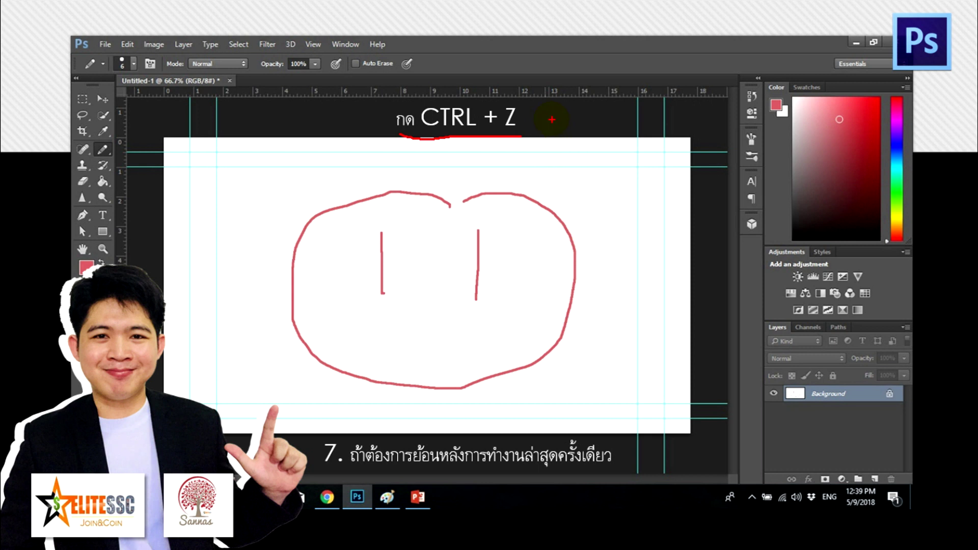
left_click_drag(521, 466, 610, 469)
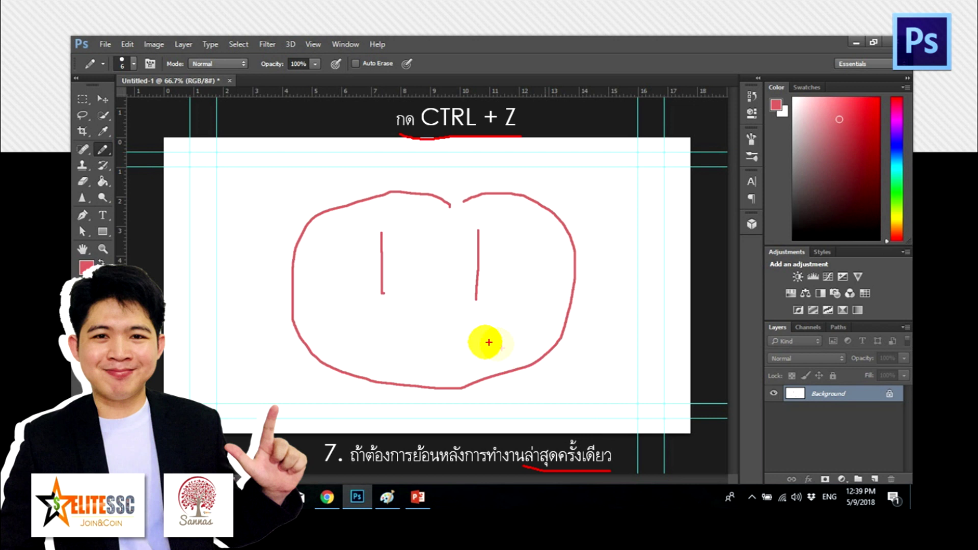
mouse_move(497, 324)
left_mouse_down()
mouse_move(409, 377)
mouse_move(509, 323)
left_mouse_up()
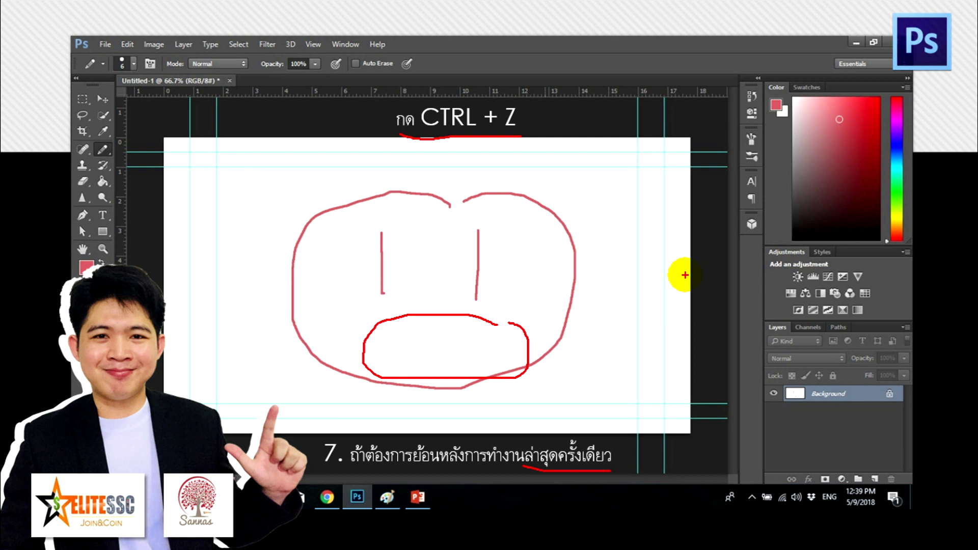
key("ctrl+z")
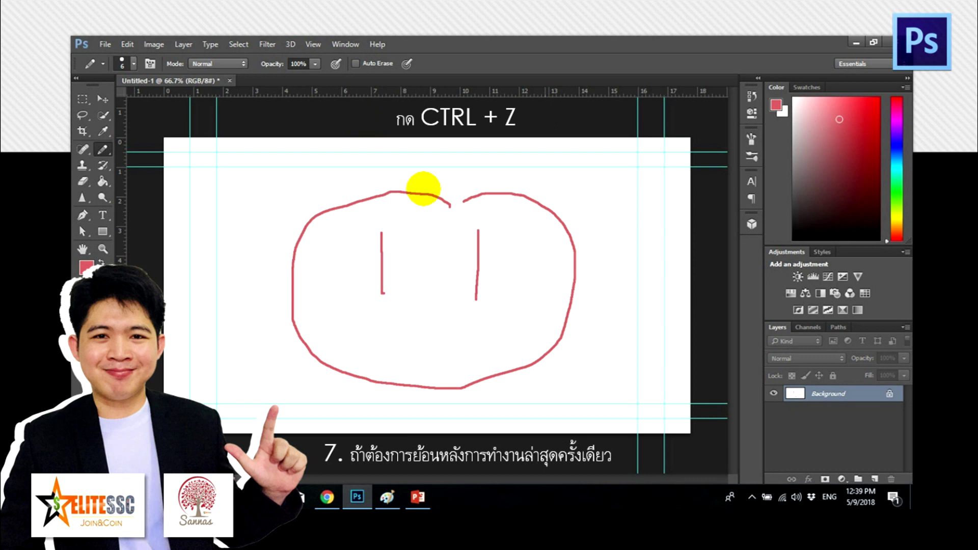
mouse_move(481, 221)
left_mouse_down()
mouse_move(479, 288)
mouse_move(514, 220)
left_mouse_up()
mouse_move(405, 232)
left_mouse_down()
mouse_move(377, 221)
mouse_move(395, 244)
mouse_move(392, 229)
left_mouse_up()
mouse_move(579, 221)
left_mouse_down()
mouse_move(567, 206)
mouse_move(277, 188)
mouse_move(381, 382)
mouse_move(586, 214)
left_mouse_up()
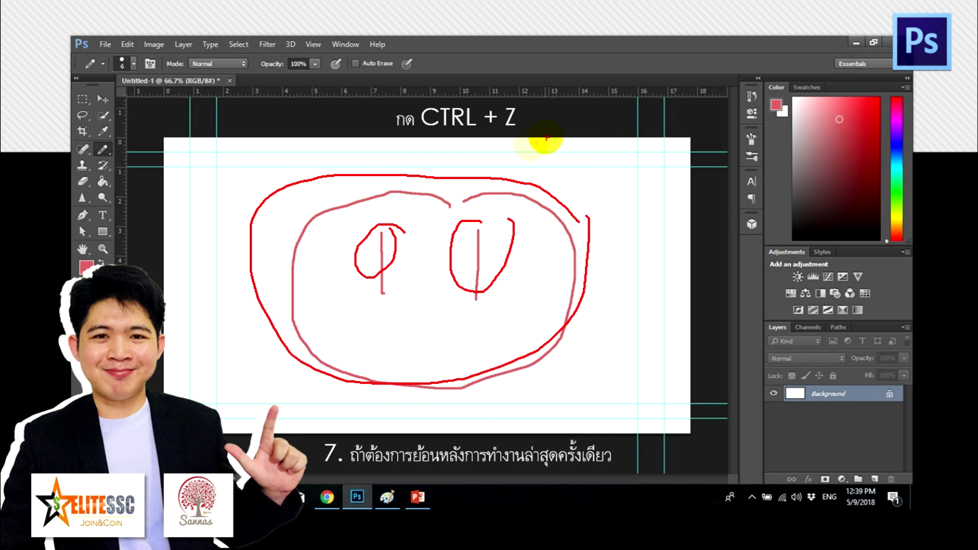
Show the History panel listing New and four Pencil states
left_click_drag(410, 137, 536, 138)
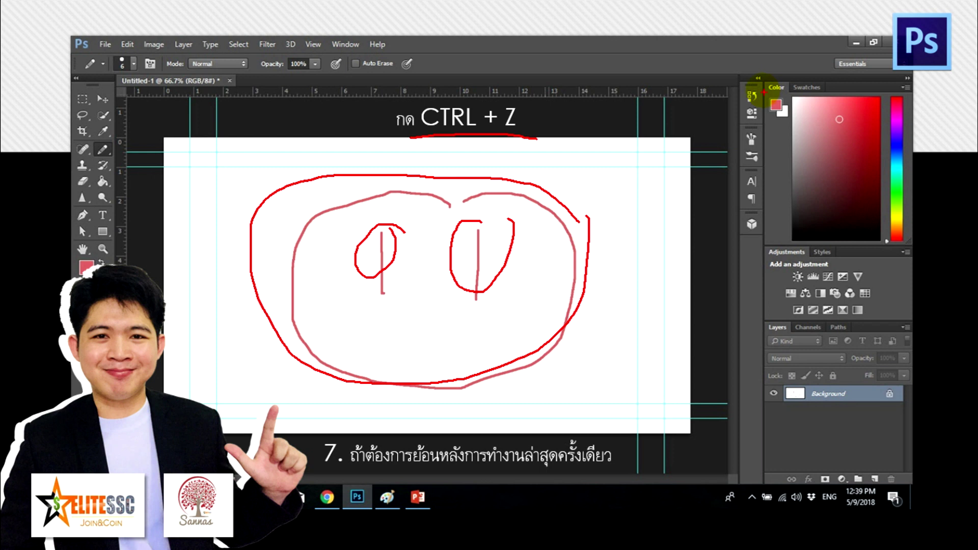
left_click_drag(732, 93, 763, 95)
key("Escape")
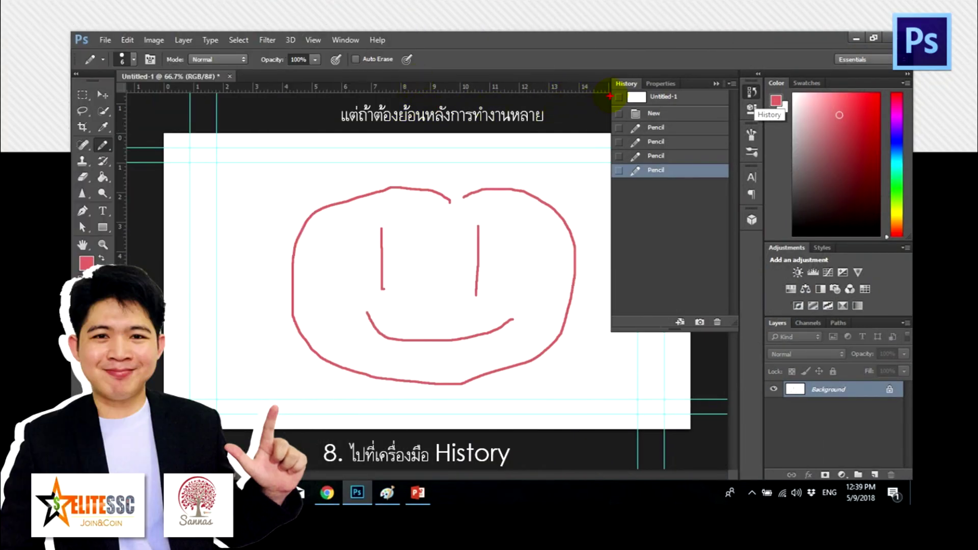
Select the New state in the History panel so every pencil stroke disappears
left_click_drag(613, 90, 635, 90)
left_click_drag(690, 165, 720, 166)
key("Escape")
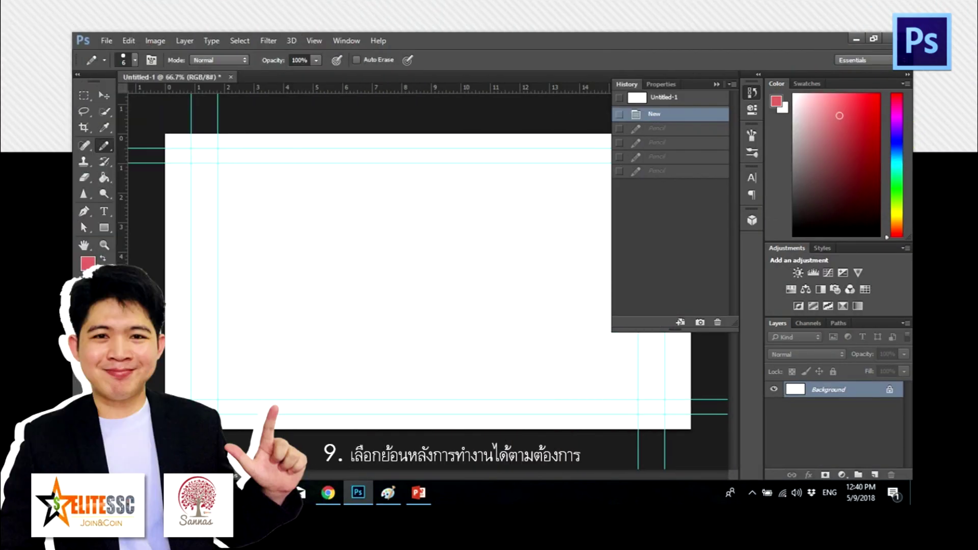
left_click_drag(658, 100, 688, 93)
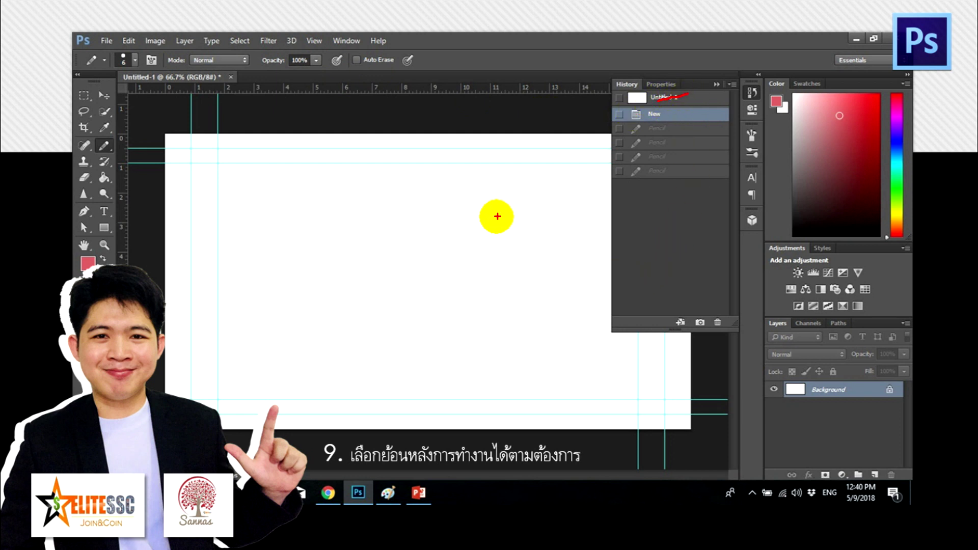
mouse_move(471, 225)
left_mouse_down()
mouse_move(458, 207)
mouse_move(338, 345)
mouse_move(458, 212)
left_mouse_up()
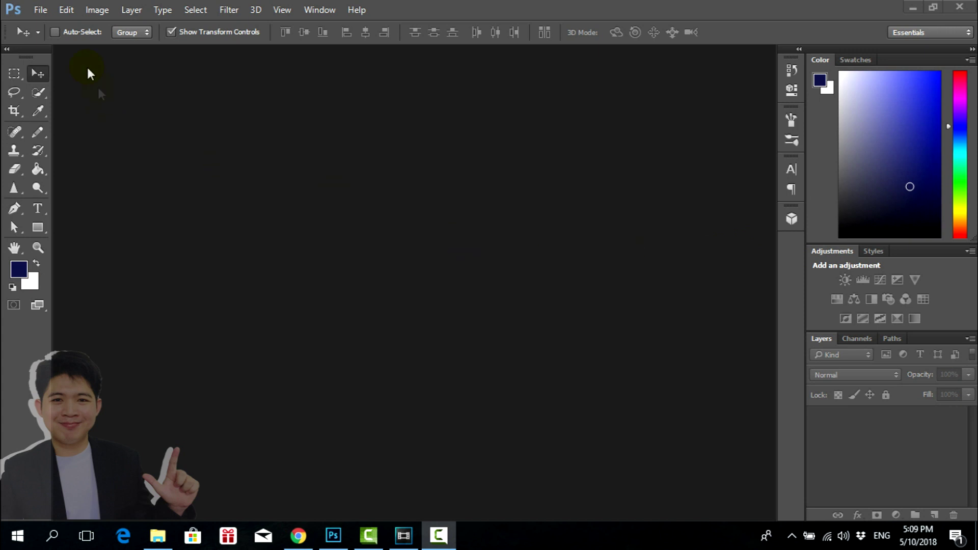
Open the File menu to start a new document
left_click(45, 10)
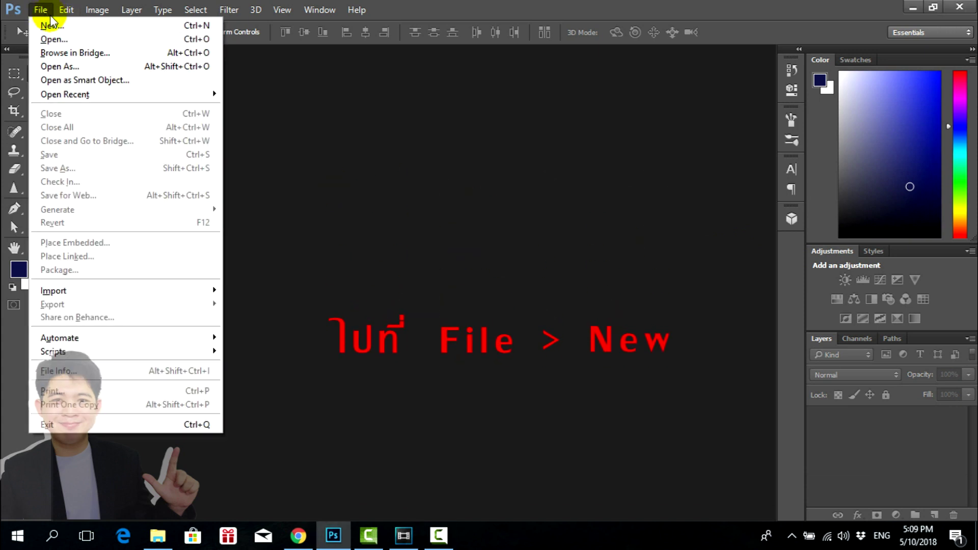
Create a new blank document using the 1280×720 size preset
left_click(62, 28)
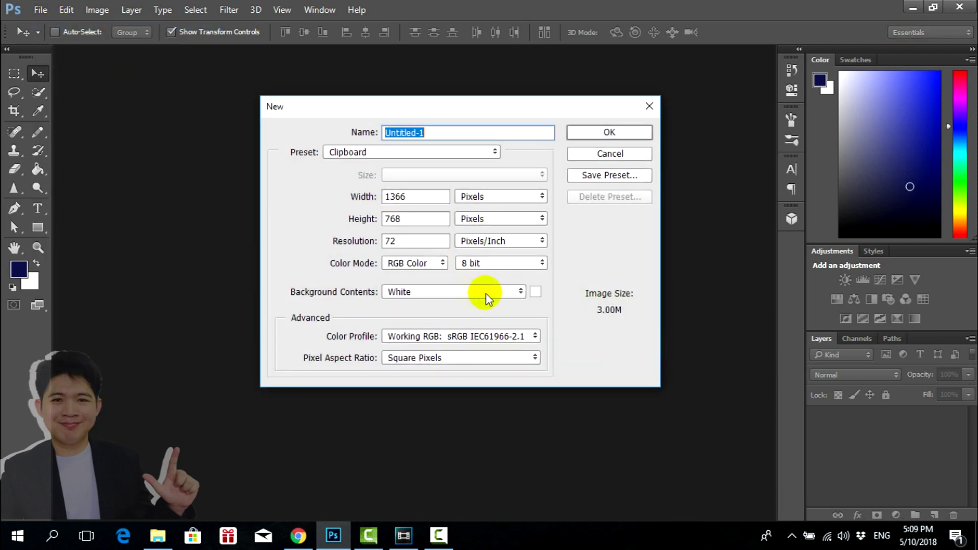
left_click(473, 152)
left_click(423, 255)
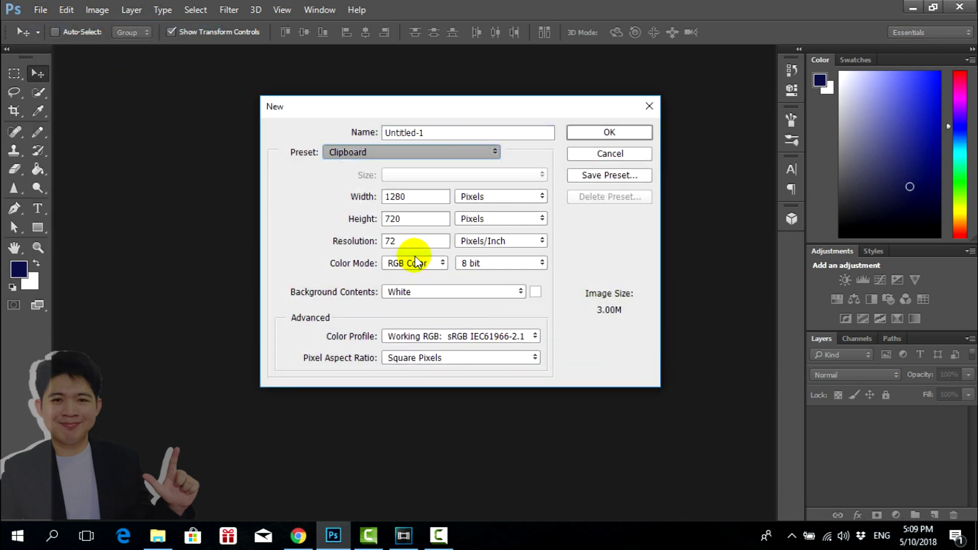
left_click(624, 136)
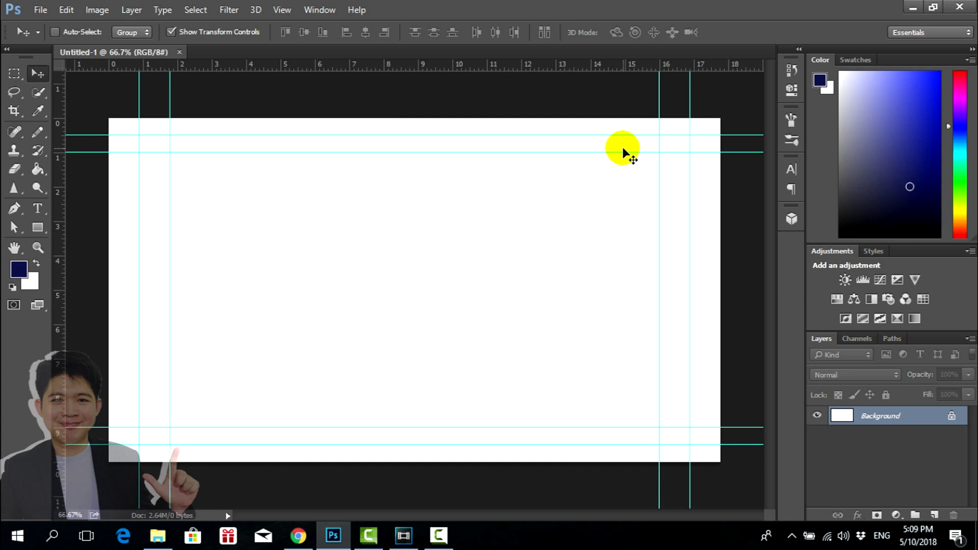
Set History States to 50 in the Performance preferences and apply it
left_click(67, 9)
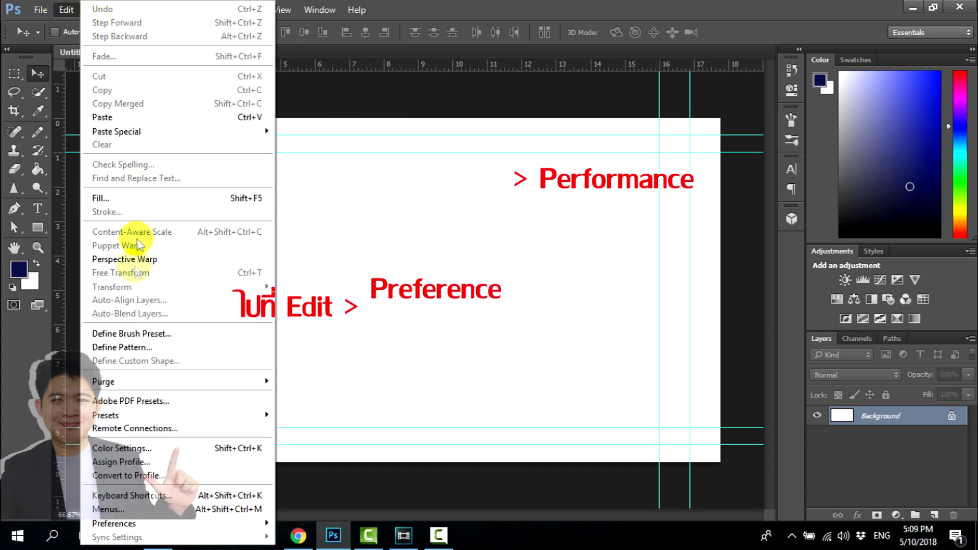
mouse_move(114, 524)
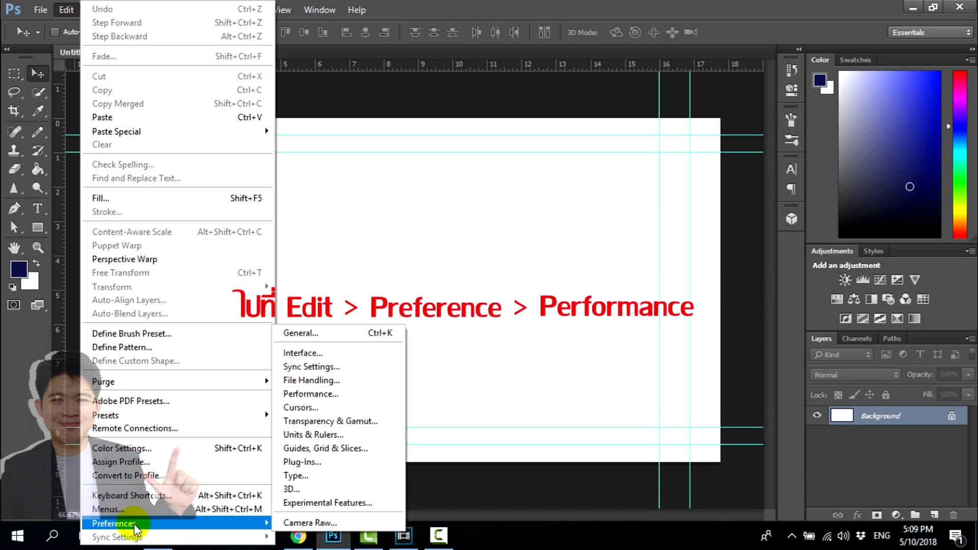
left_click(316, 392)
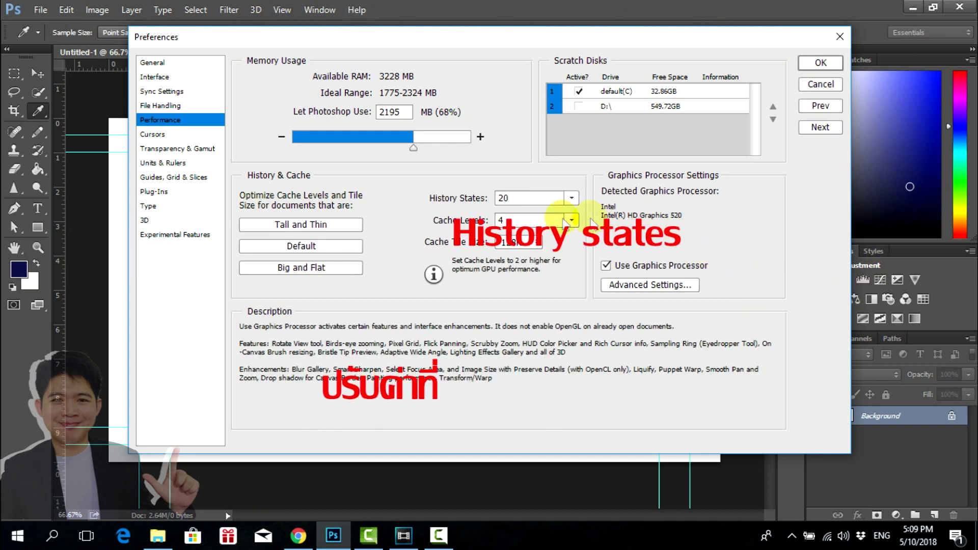
mouse_move(457, 197)
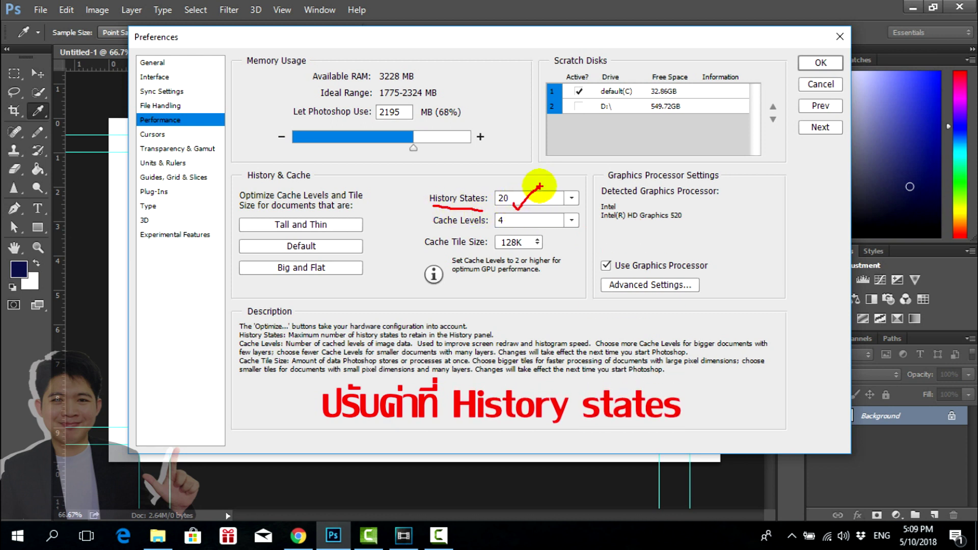
left_click(572, 198)
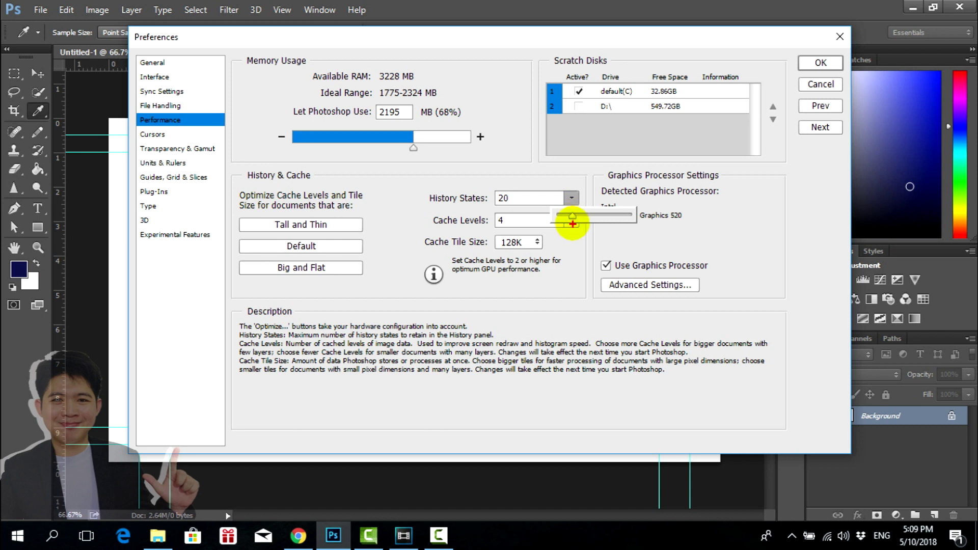
left_click_drag(572, 223, 573, 220)
left_click(572, 209)
left_click(571, 198)
mouse_move(573, 214)
left_mouse_down()
mouse_move(637, 217)
mouse_move(573, 214)
left_mouse_up()
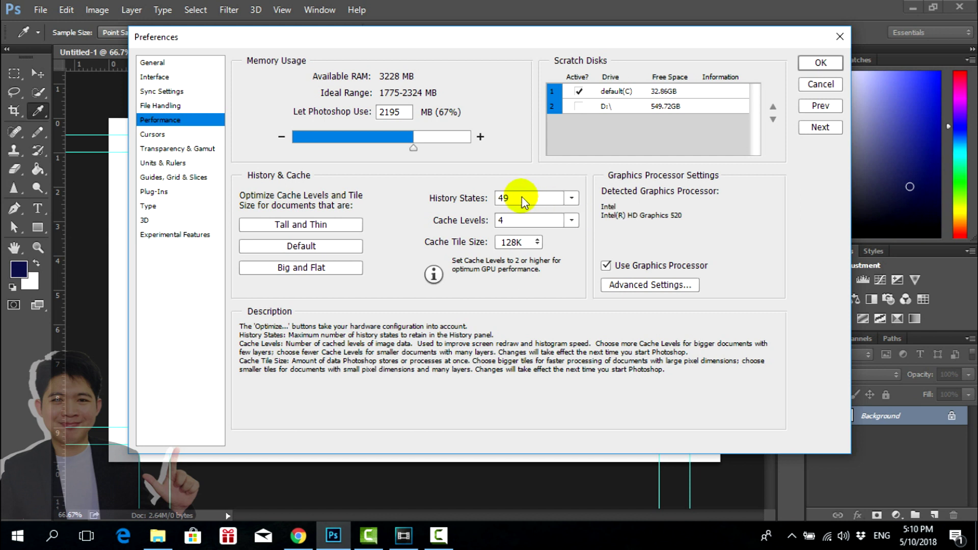
key("BackSpace")
key("BackSpace")
type("50")
left_click_drag(518, 177, 509, 176)
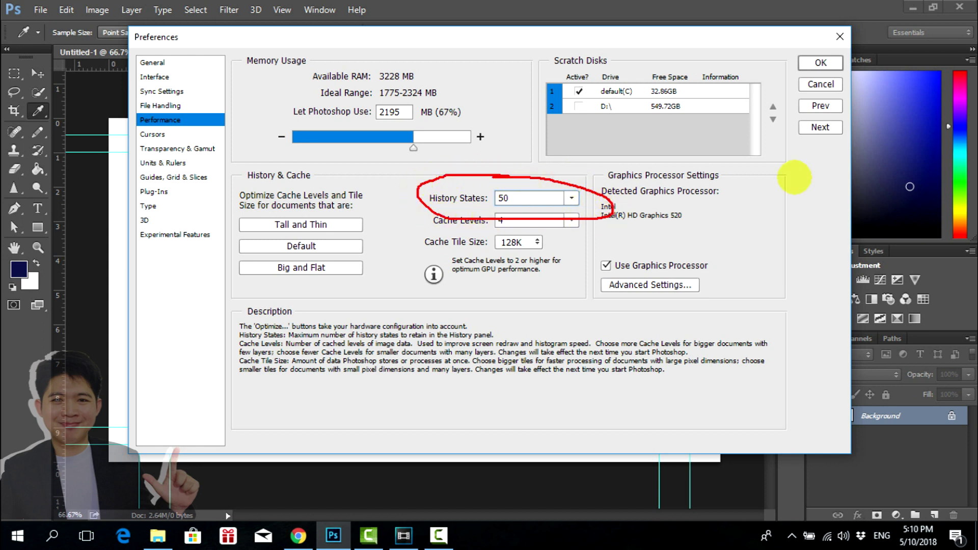
left_click_drag(833, 64, 859, 60)
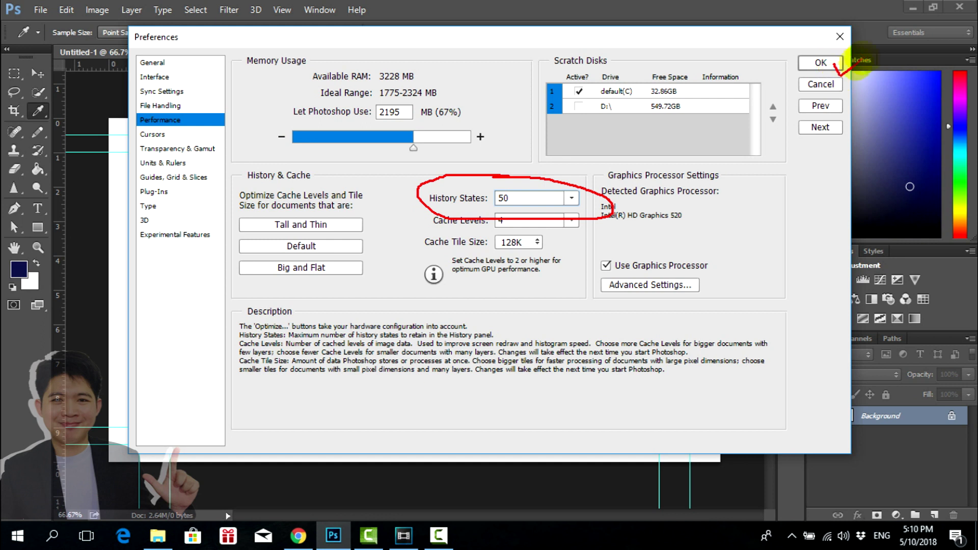
key("Escape")
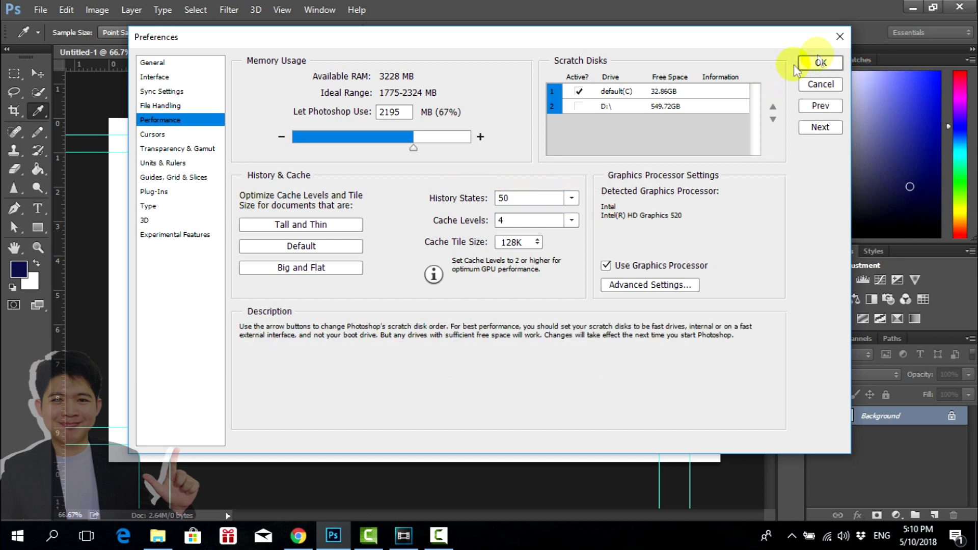
left_click(833, 63)
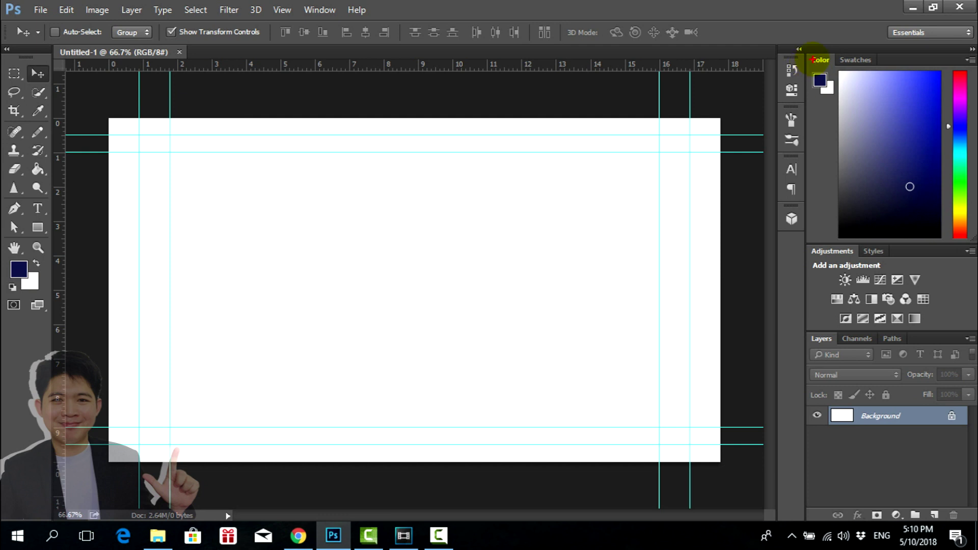
Confirm the preferences, then briefly expand and collapse the document's history list
mouse_move(806, 53)
left_mouse_down()
mouse_move(775, 57)
mouse_move(799, 88)
mouse_move(820, 56)
left_mouse_up()
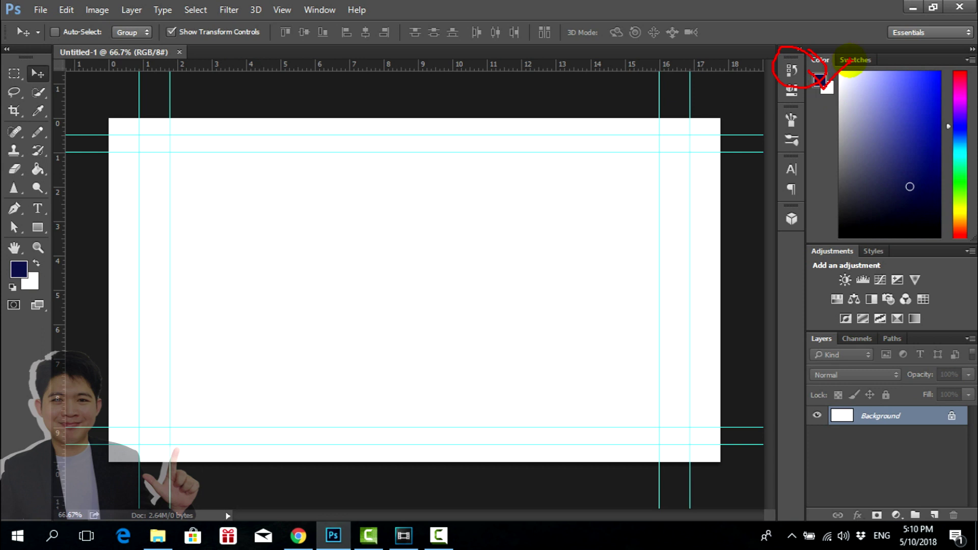
key("Escape")
left_click(792, 70)
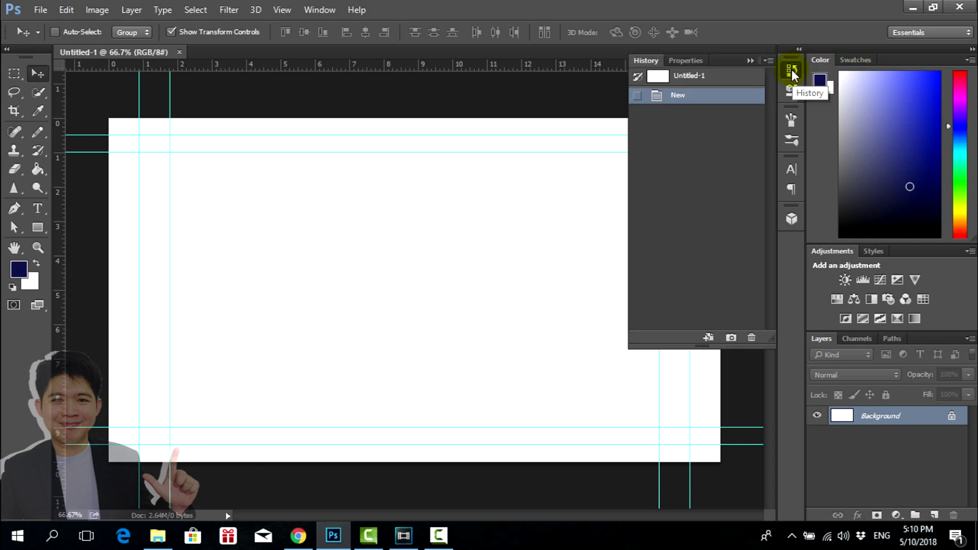
left_click(750, 60)
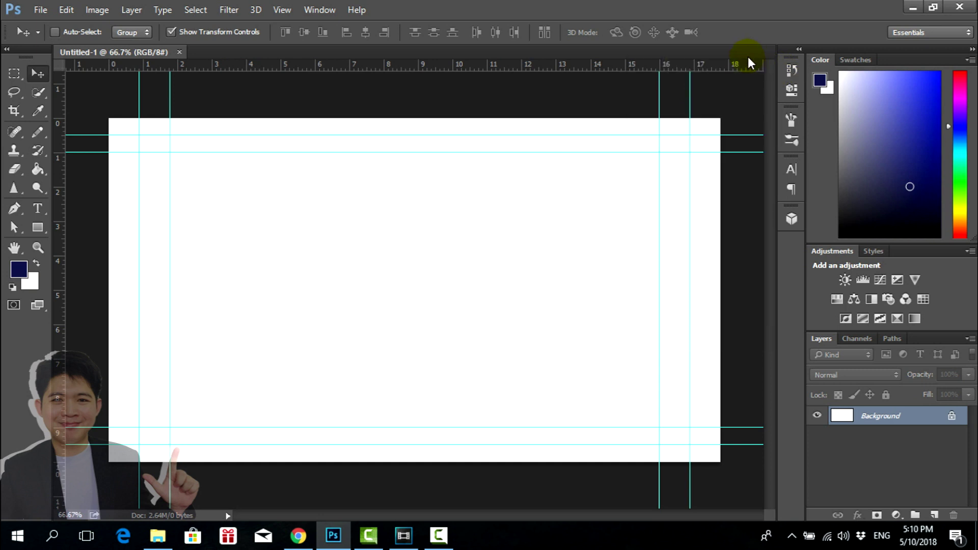
Open the History panel via Window > History and drag it out as a floating panel
left_click(308, 10)
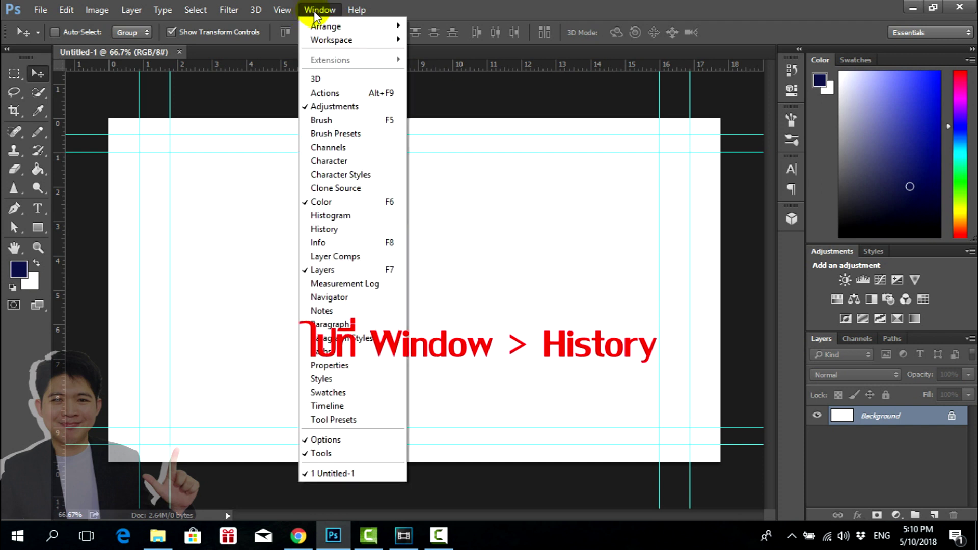
left_click(355, 231)
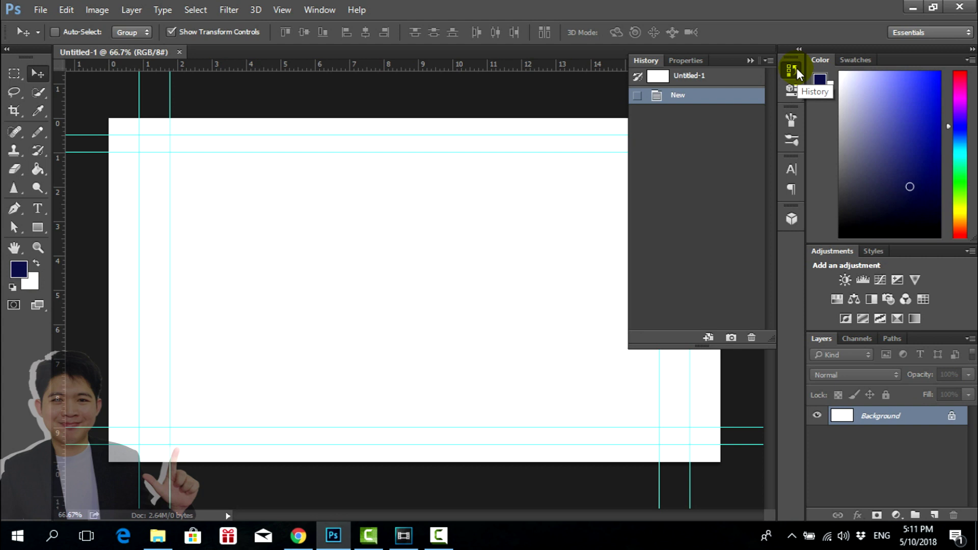
left_click_drag(792, 69, 695, 78)
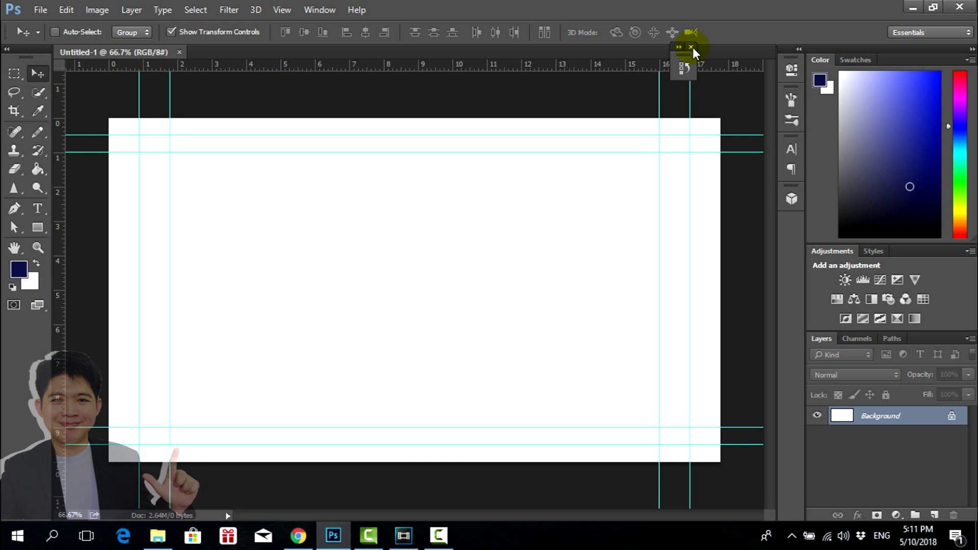
Close the floating History panel and reopen it from the Window menu
left_click(691, 47)
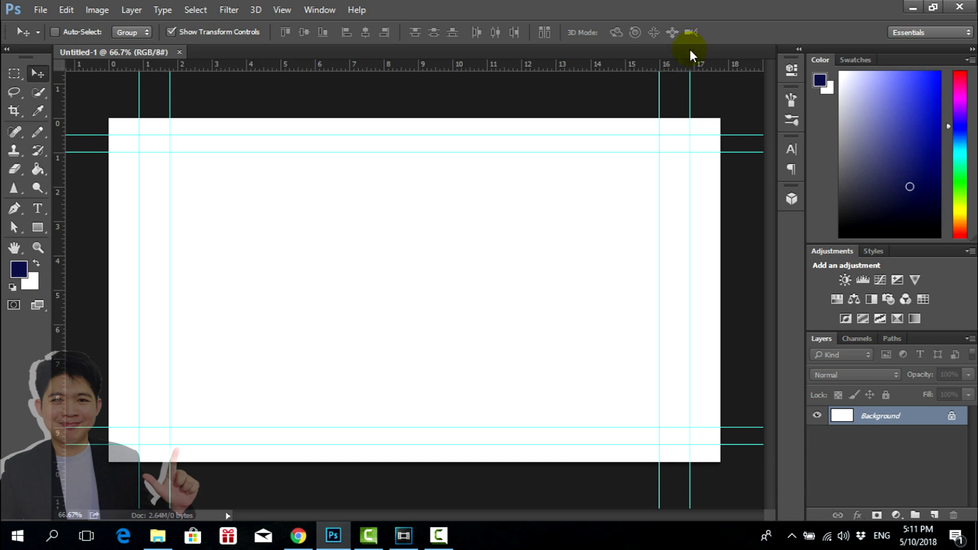
left_click(332, 11)
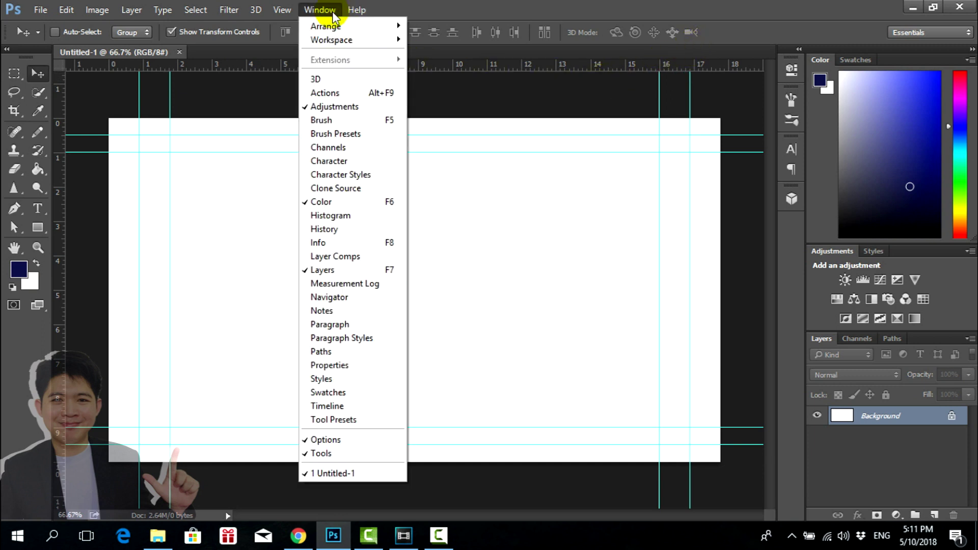
left_click(330, 229)
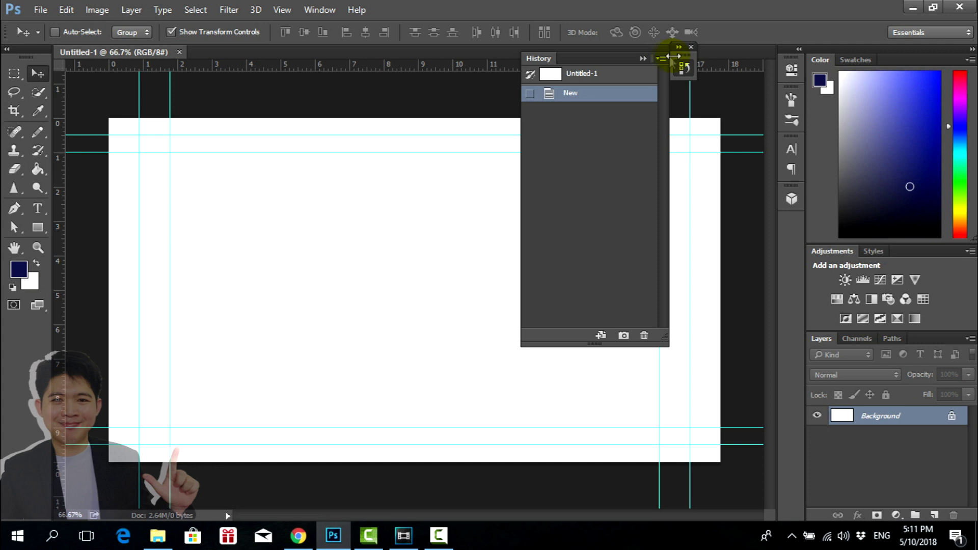
Collapse the History panel and dock its icon at the top of the right panel strip
mouse_move(719, 47)
left_mouse_down()
mouse_move(593, 380)
mouse_move(707, 57)
left_mouse_up()
left_click_drag(684, 54, 720, 112)
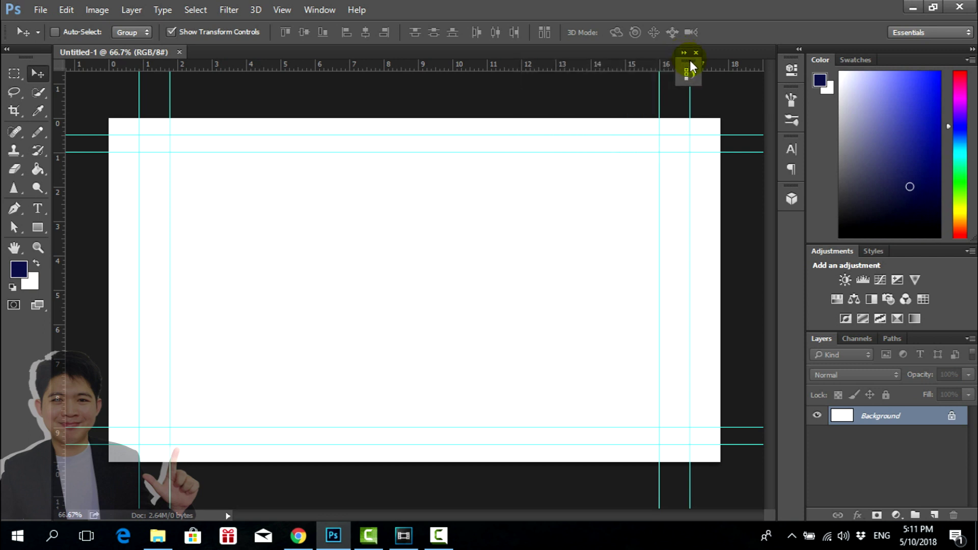
left_click_drag(750, 175, 787, 224)
left_click_drag(786, 186, 787, 177)
left_click_drag(790, 134, 790, 59)
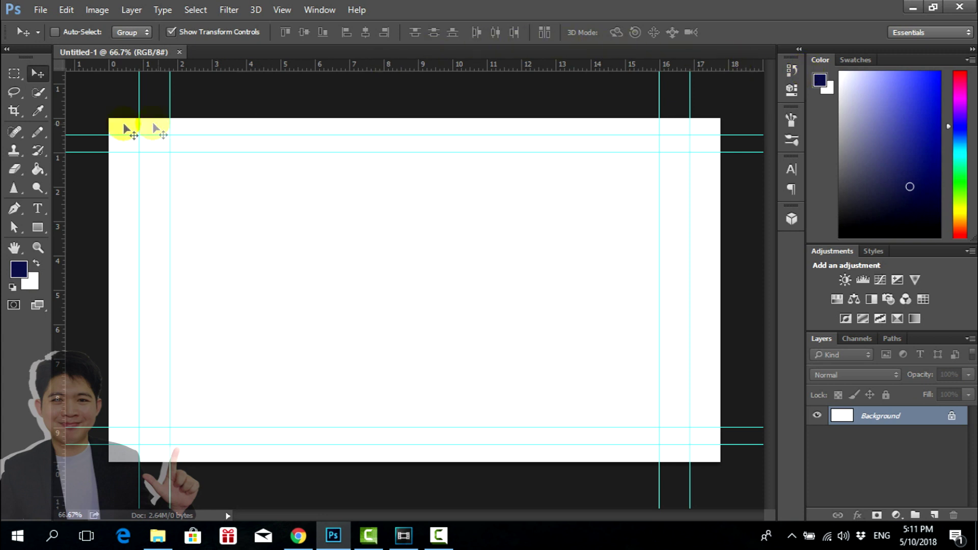
With the Pencil, draw the sun's round face, two eyes and smile, undoing a spiky outline
left_click(40, 132)
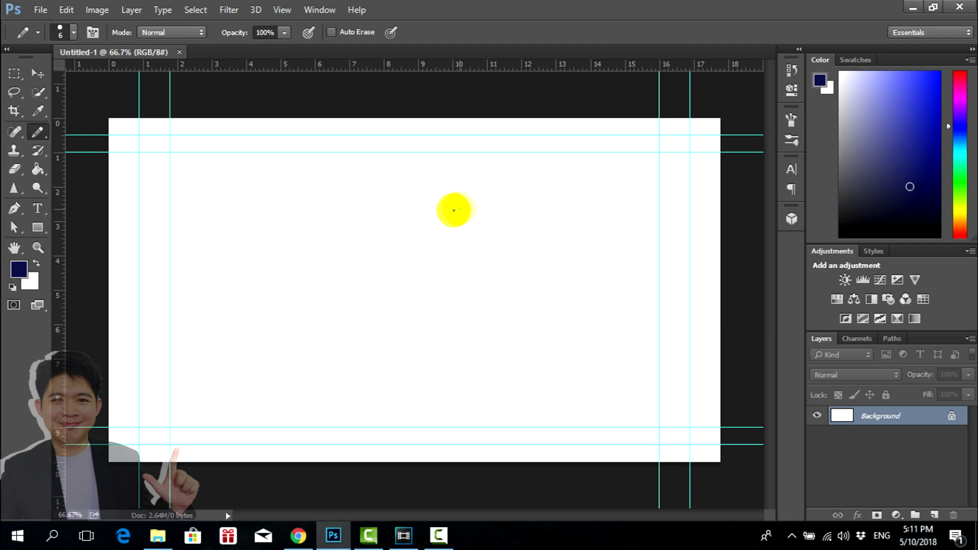
left_click(488, 228)
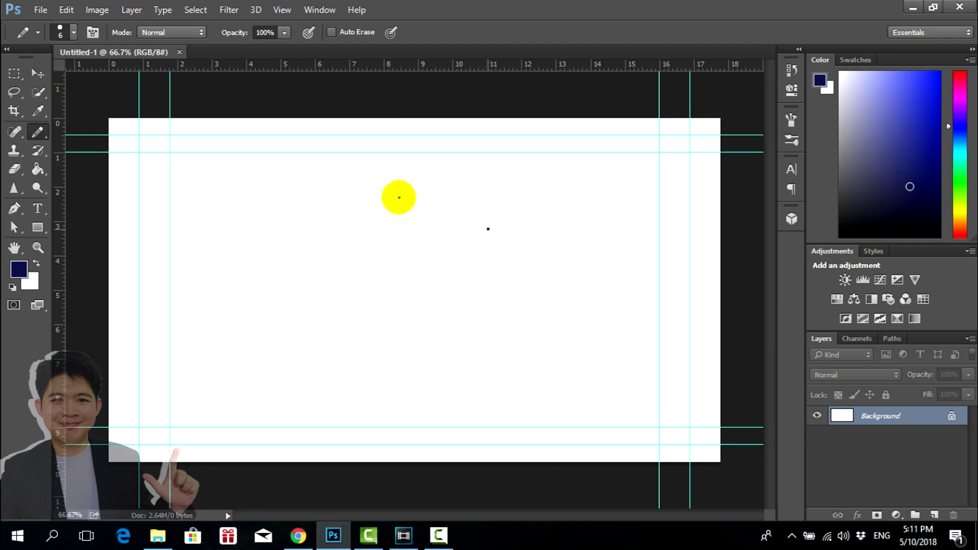
mouse_move(490, 229)
left_mouse_down()
mouse_move(401, 333)
mouse_move(493, 209)
left_mouse_up()
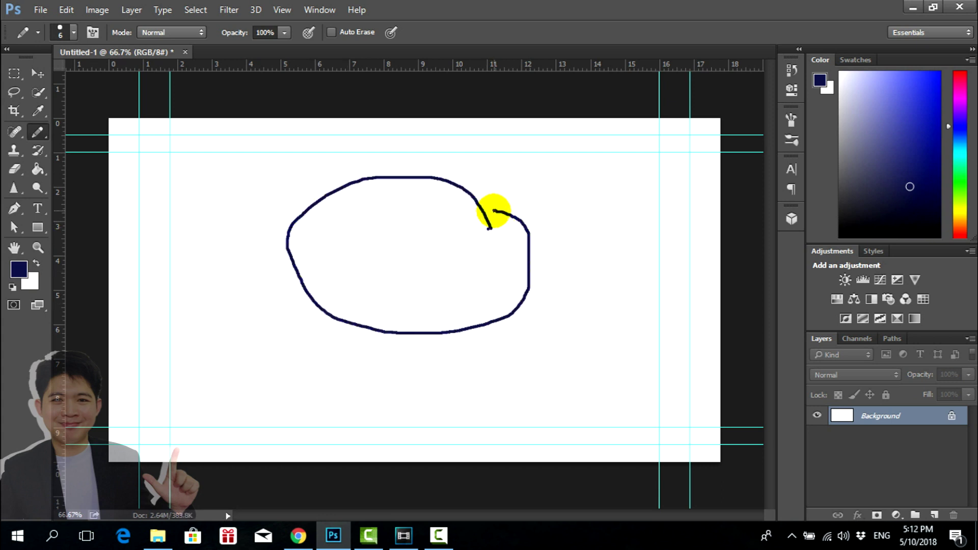
mouse_move(348, 235)
left_mouse_down()
mouse_move(385, 253)
mouse_move(454, 217)
mouse_move(478, 273)
left_mouse_up()
left_click_drag(377, 281, 458, 286)
mouse_move(318, 184)
left_mouse_down()
mouse_move(586, 194)
mouse_move(615, 310)
mouse_move(290, 389)
mouse_move(232, 289)
mouse_move(279, 158)
mouse_move(327, 181)
left_mouse_up()
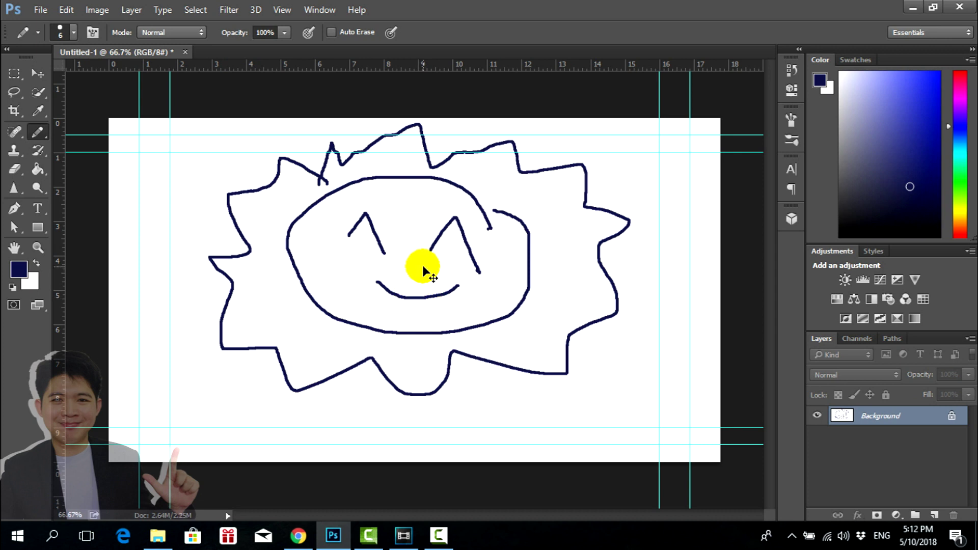
key("ctrl+z")
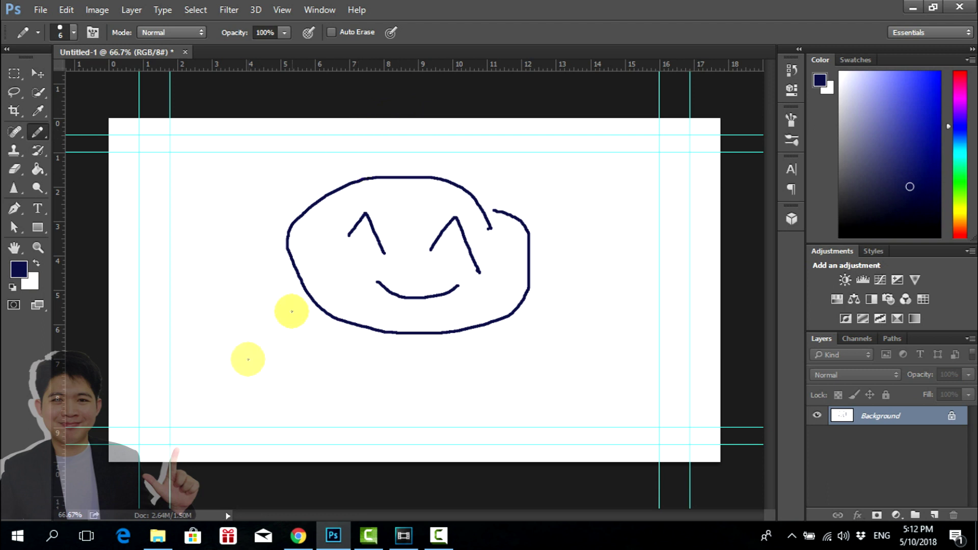
Draw eight short pencil rays around the sun and check the listed Pencil history states
left_click_drag(379, 158, 378, 135)
left_click_drag(480, 169, 519, 152)
left_click_drag(570, 245, 668, 266)
left_click_drag(570, 335, 633, 401)
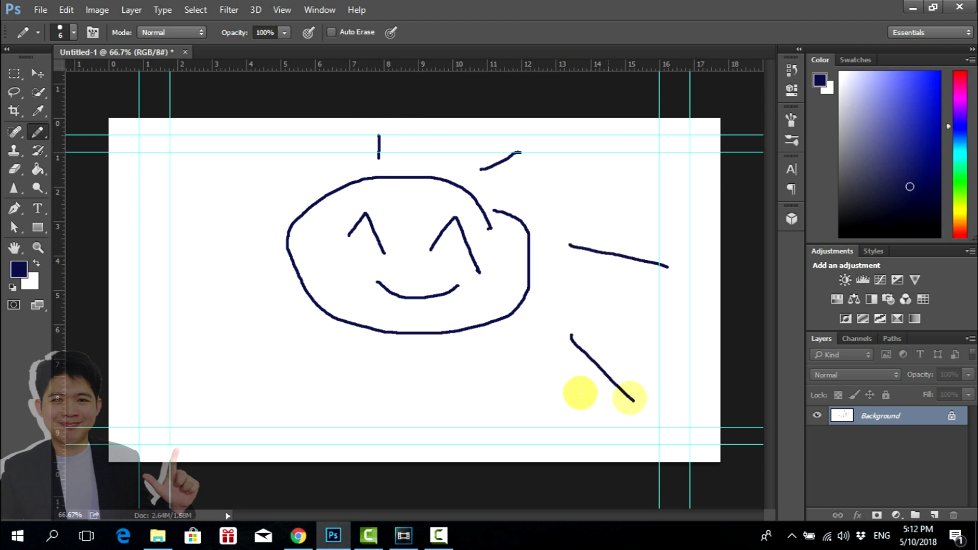
left_click_drag(414, 366, 429, 428)
left_click_drag(267, 325, 138, 364)
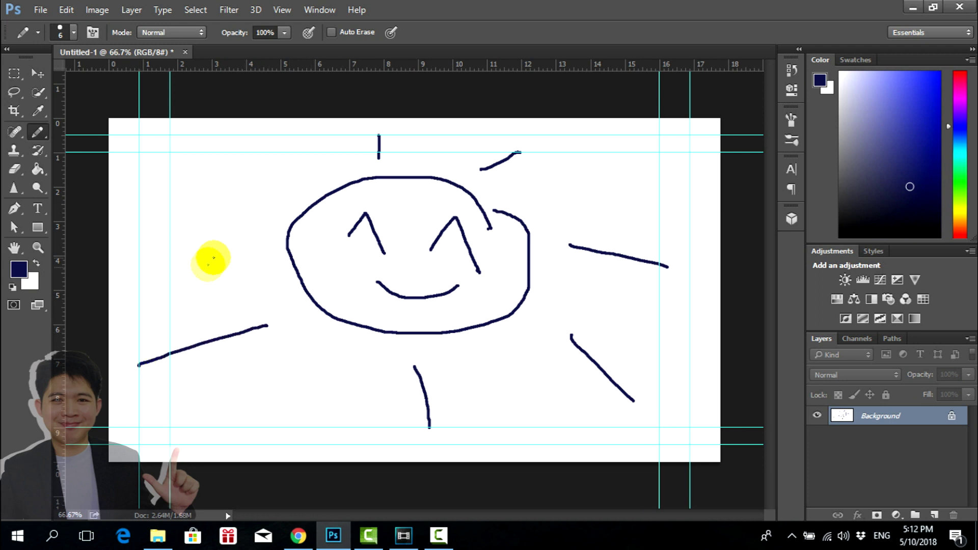
left_click_drag(238, 228, 195, 214)
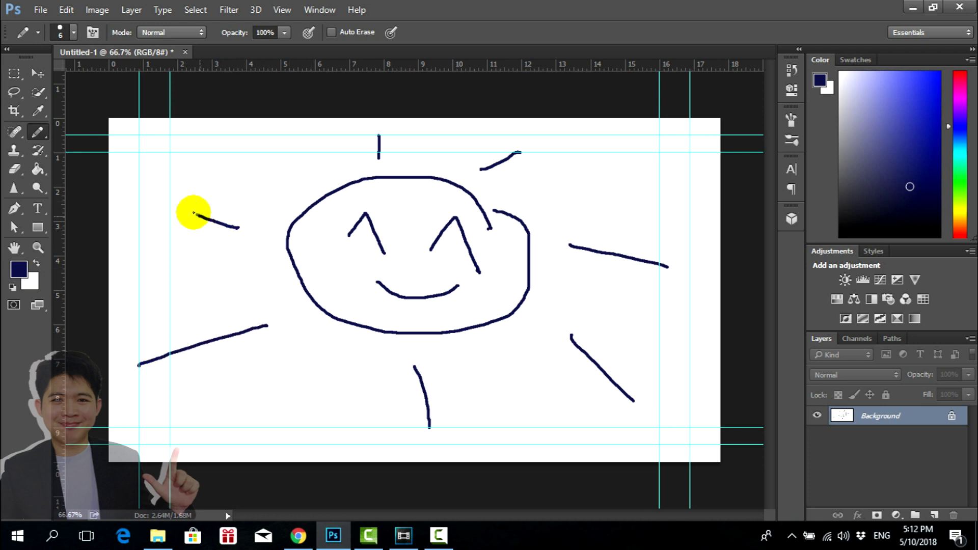
left_click_drag(311, 181, 279, 152)
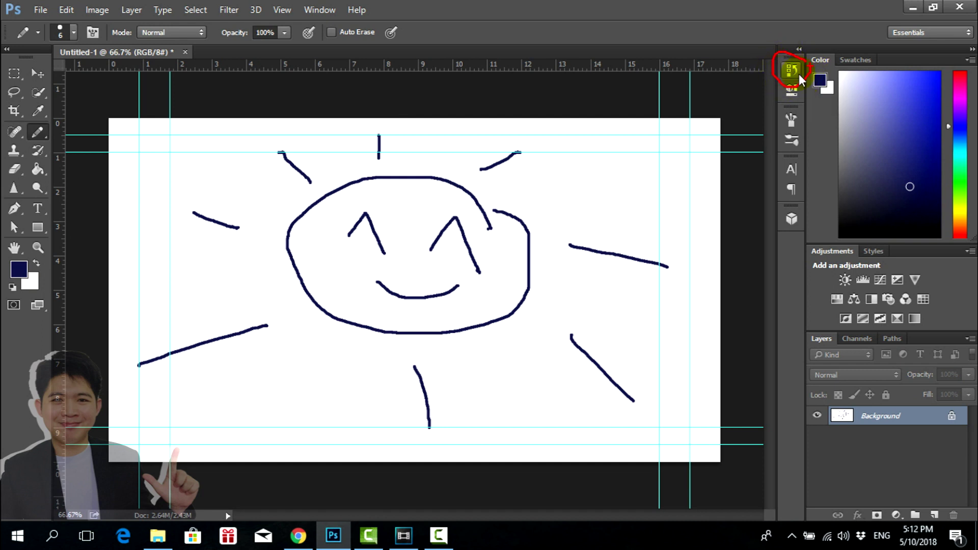
left_click(793, 71)
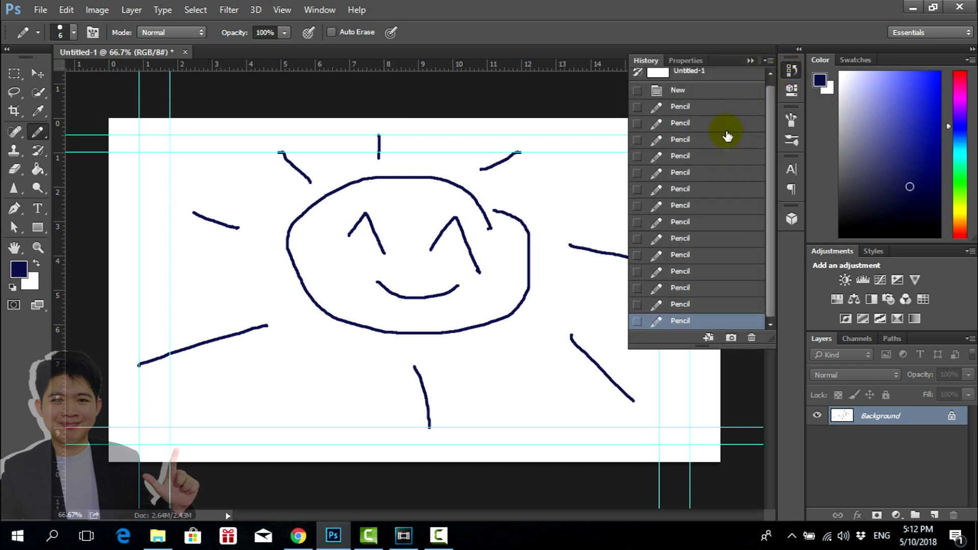
Step back through the Pencil history states, removing the sun's rays one by one
mouse_move(771, 242)
left_mouse_down()
mouse_move(771, 199)
mouse_move(772, 279)
left_mouse_up()
left_click(725, 305)
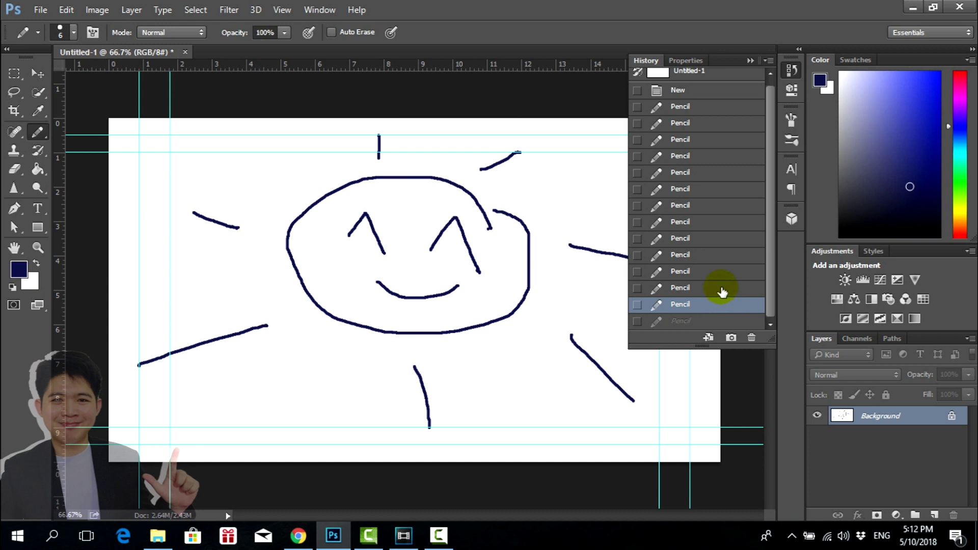
left_click(720, 287)
left_click(720, 272)
left_click(720, 255)
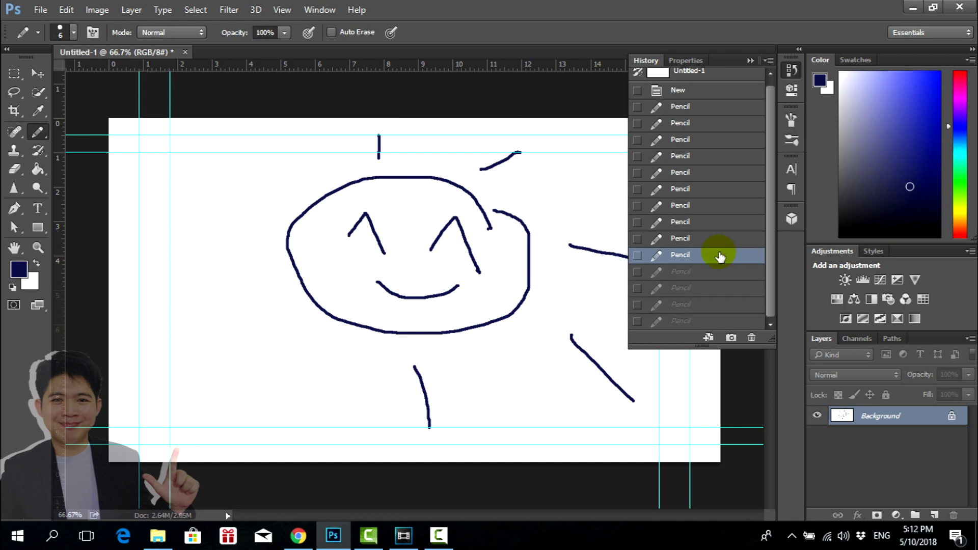
left_click(721, 239)
left_click(731, 172)
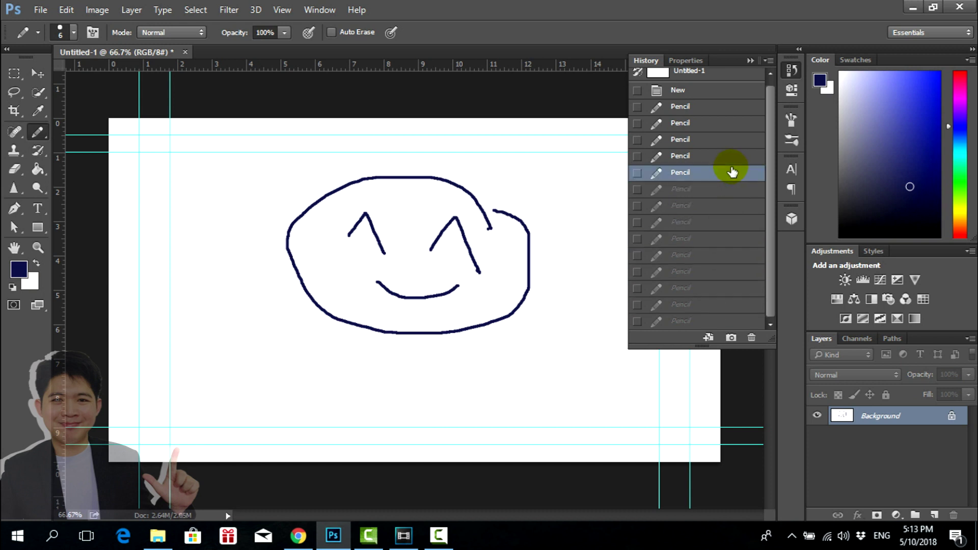
Keep stepping back past the smile, right eye and face outline to the blank New state
left_click(724, 156)
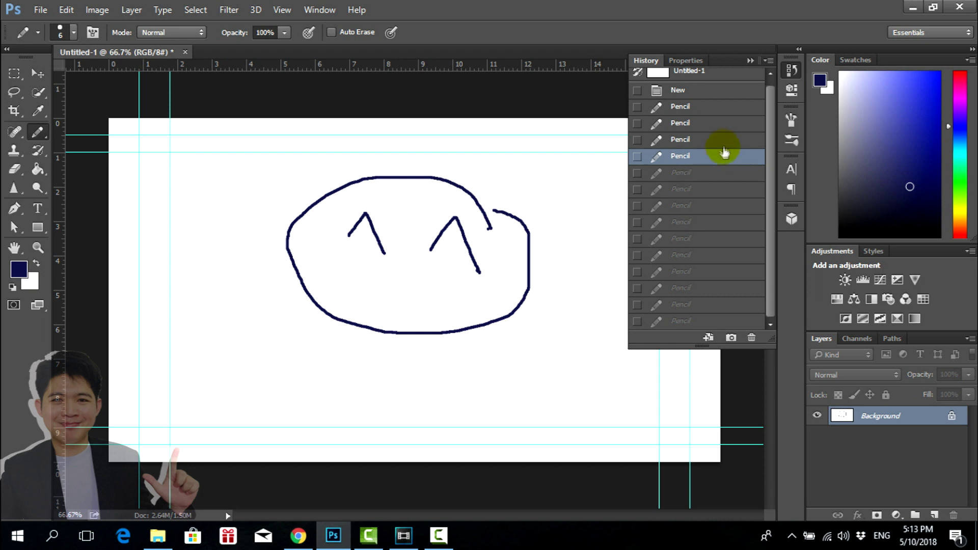
left_click(714, 140)
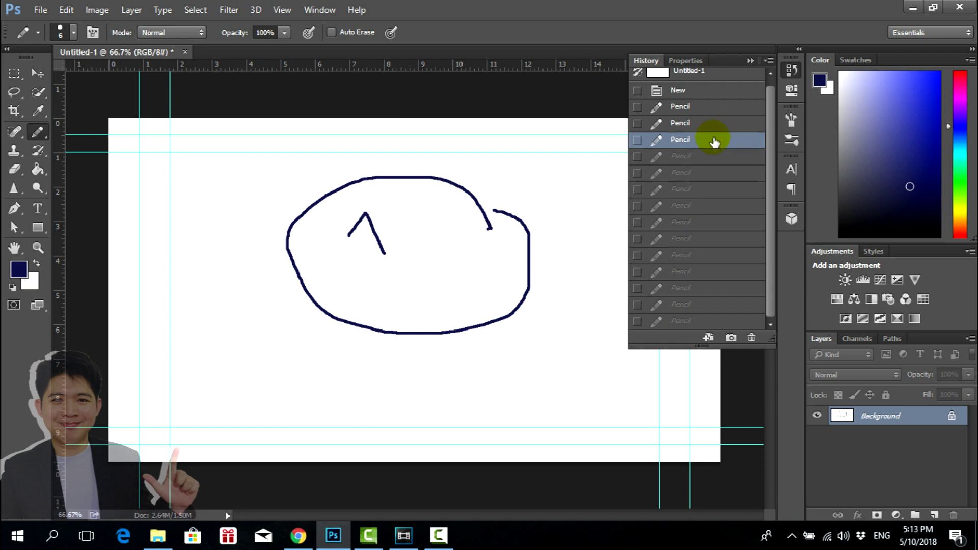
left_click(722, 108)
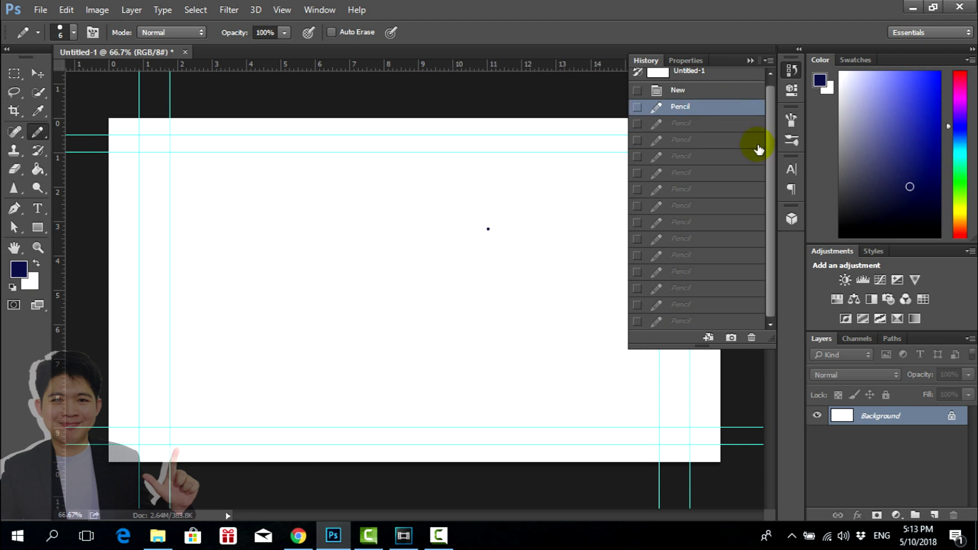
left_click(711, 94)
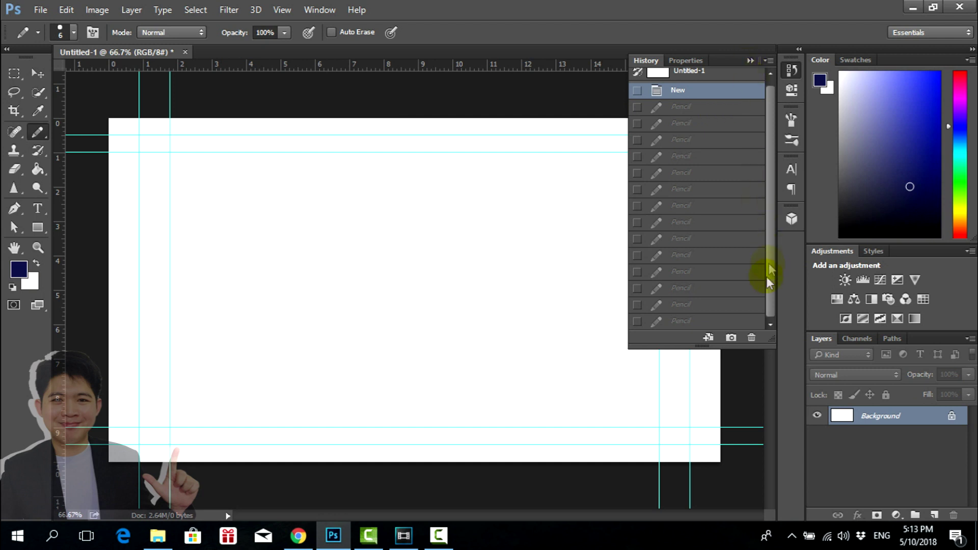
Jump forward to the final Pencil state to restore the full sun, then collapse the History panel
left_click(732, 304)
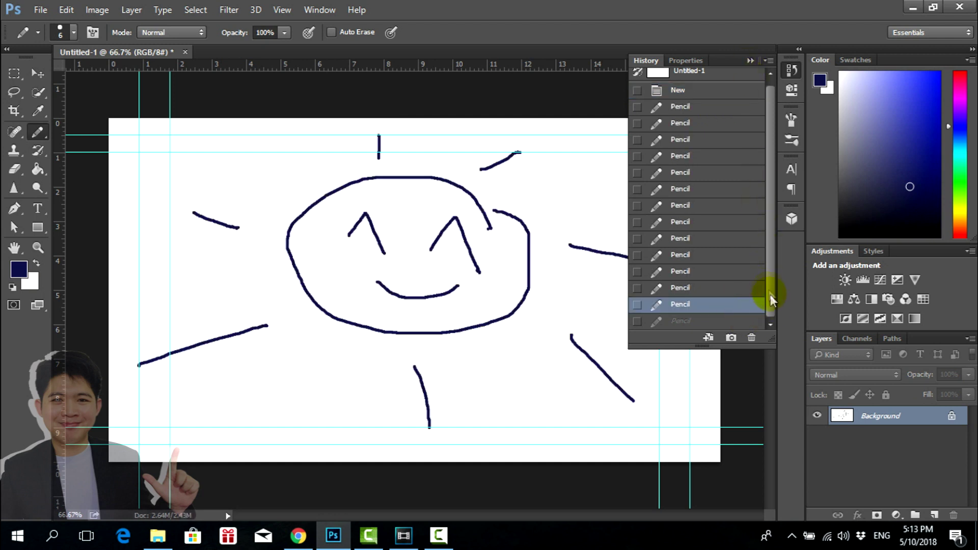
left_click(735, 320)
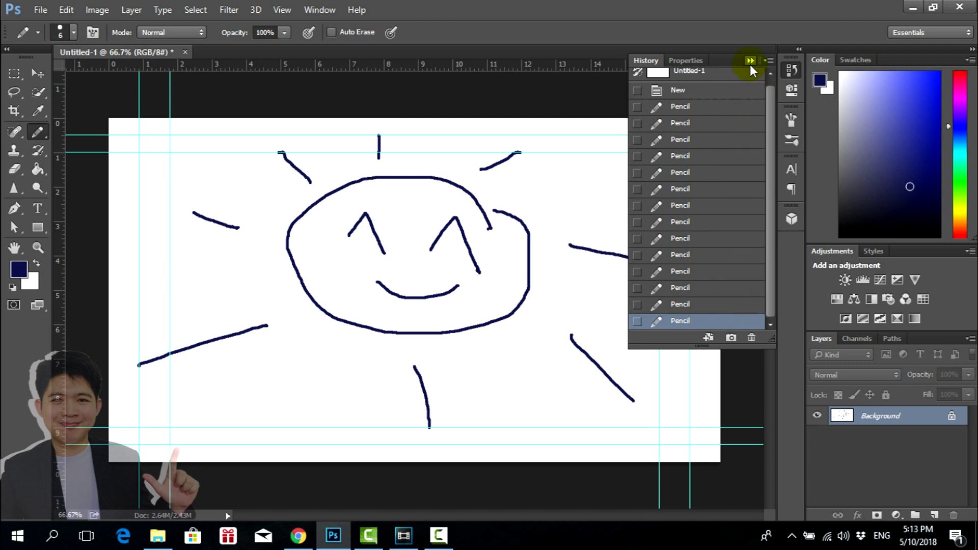
left_click(751, 61)
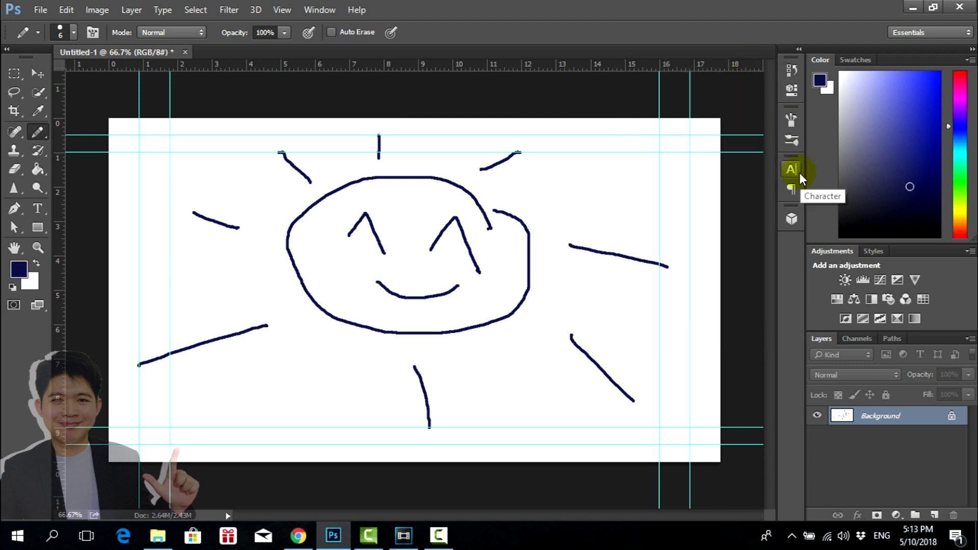